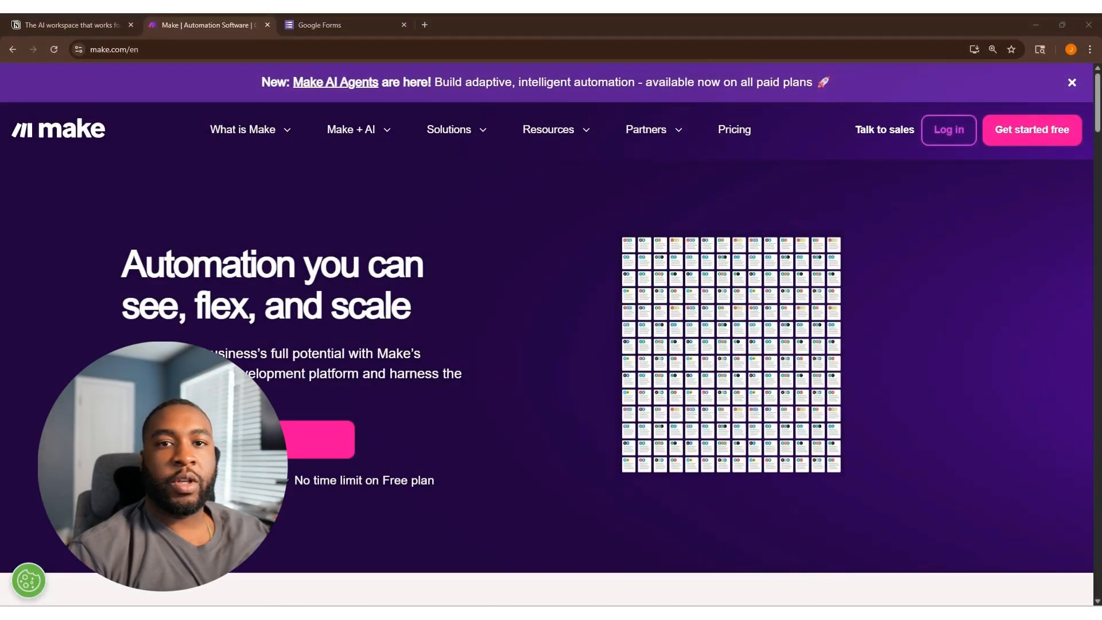
Create a Notion page with an empty database and rename its title column to Entry name.
click(79, 26)
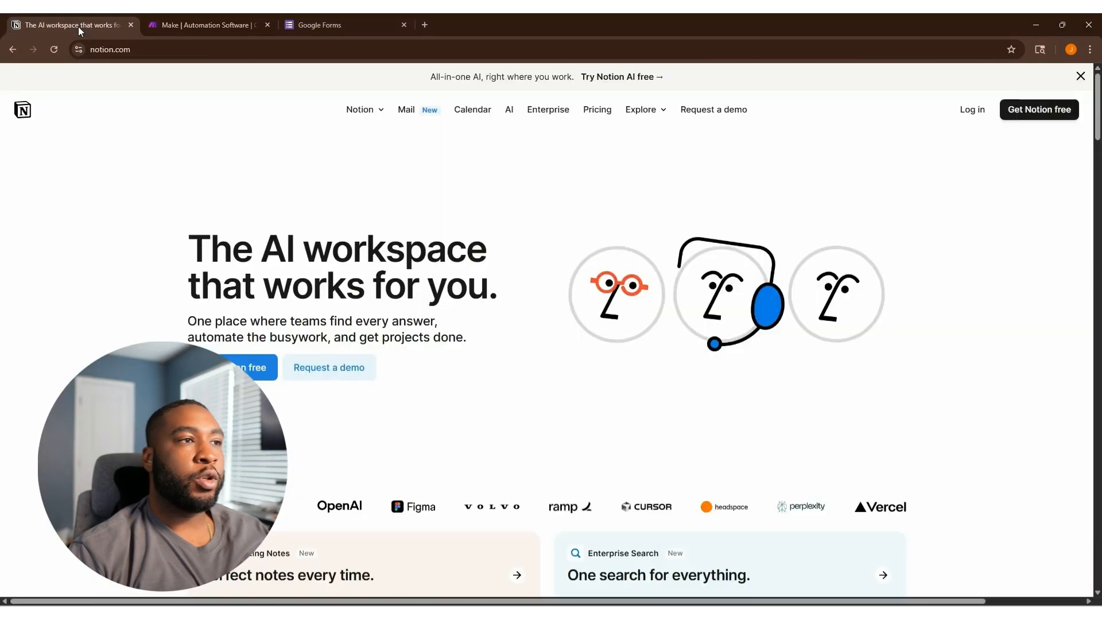
click(972, 110)
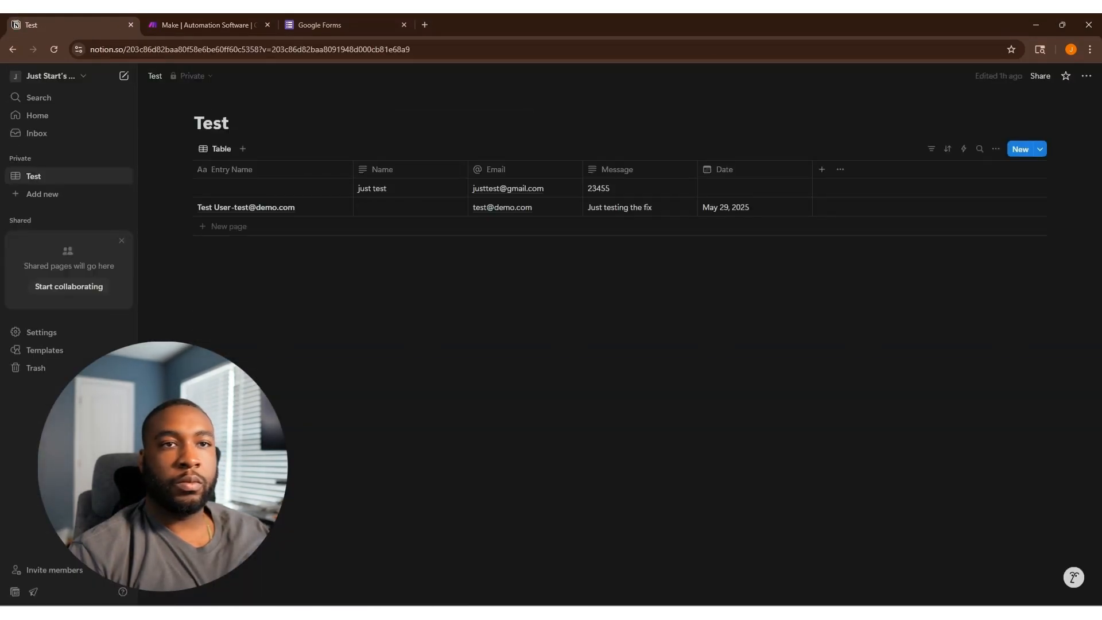
click(44, 195)
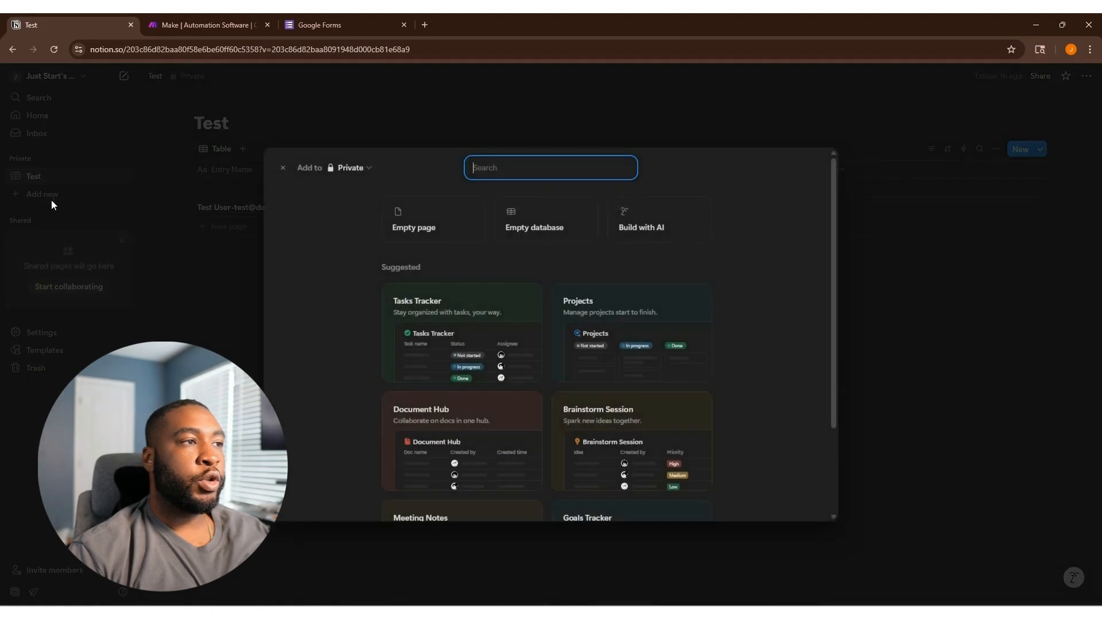
click(532, 221)
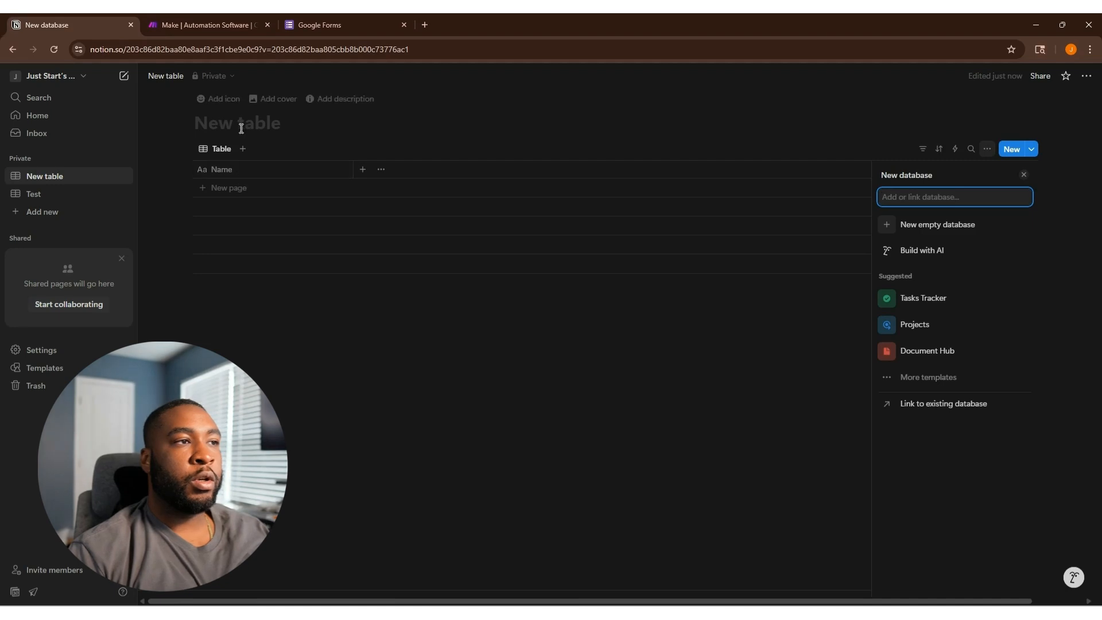
click(236, 173)
click(290, 192)
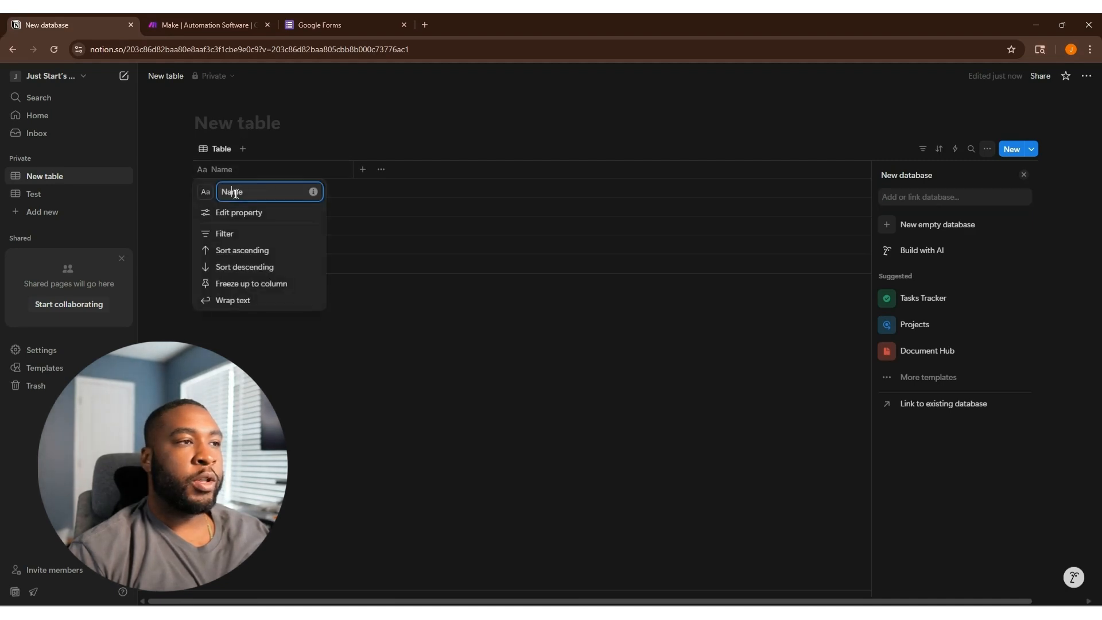
text(Entry n)
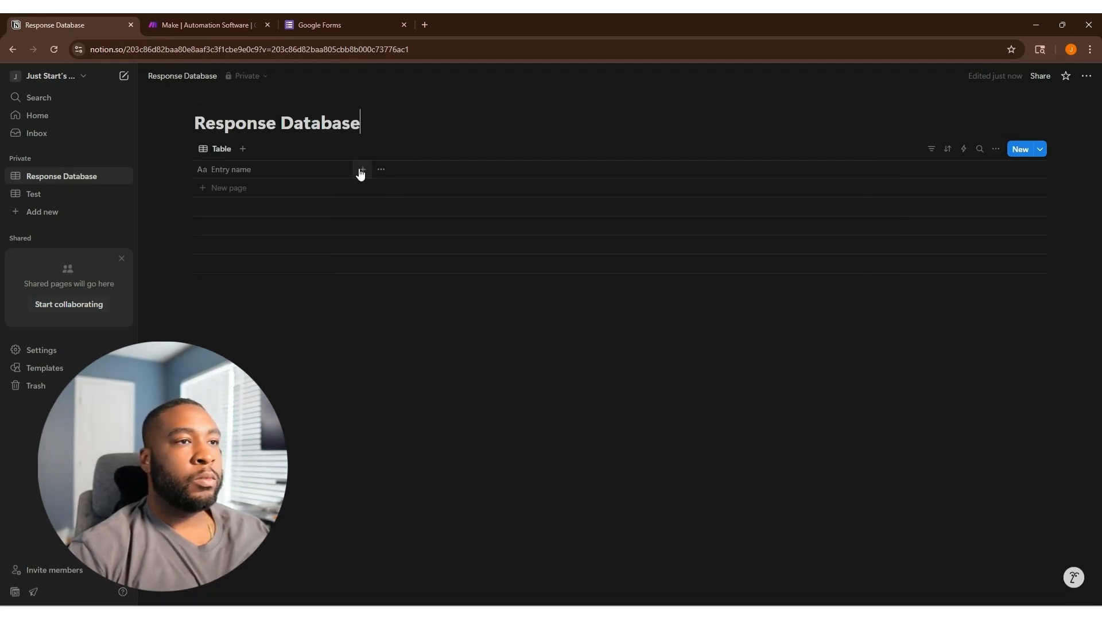
Add Name, Email and Message text properties to the Response Database table.
click(361, 170)
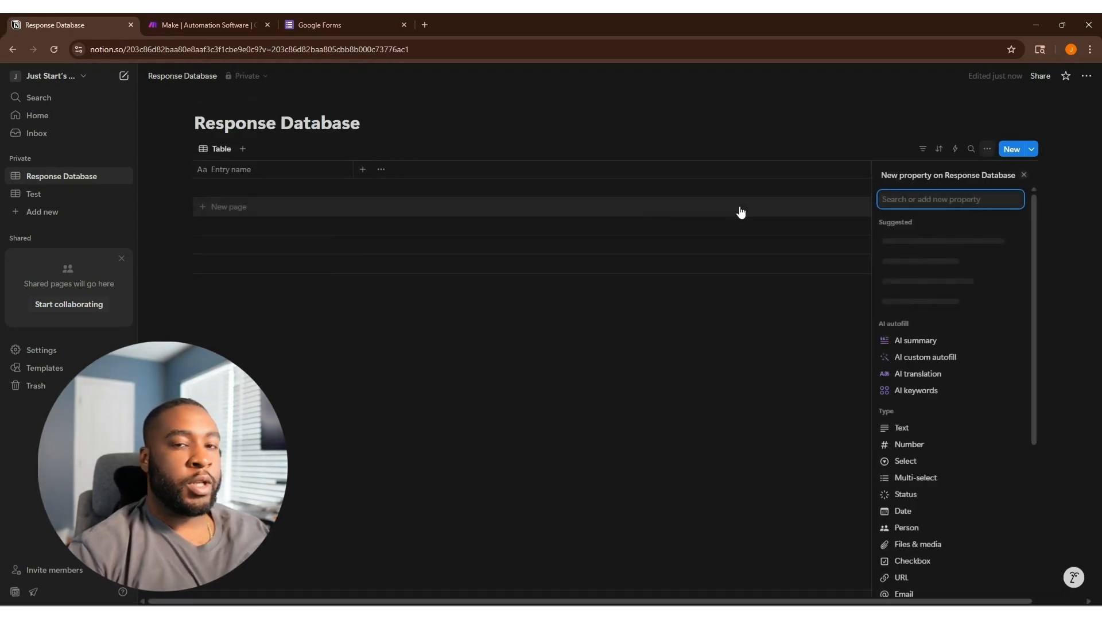
text(Name)
key(Return)
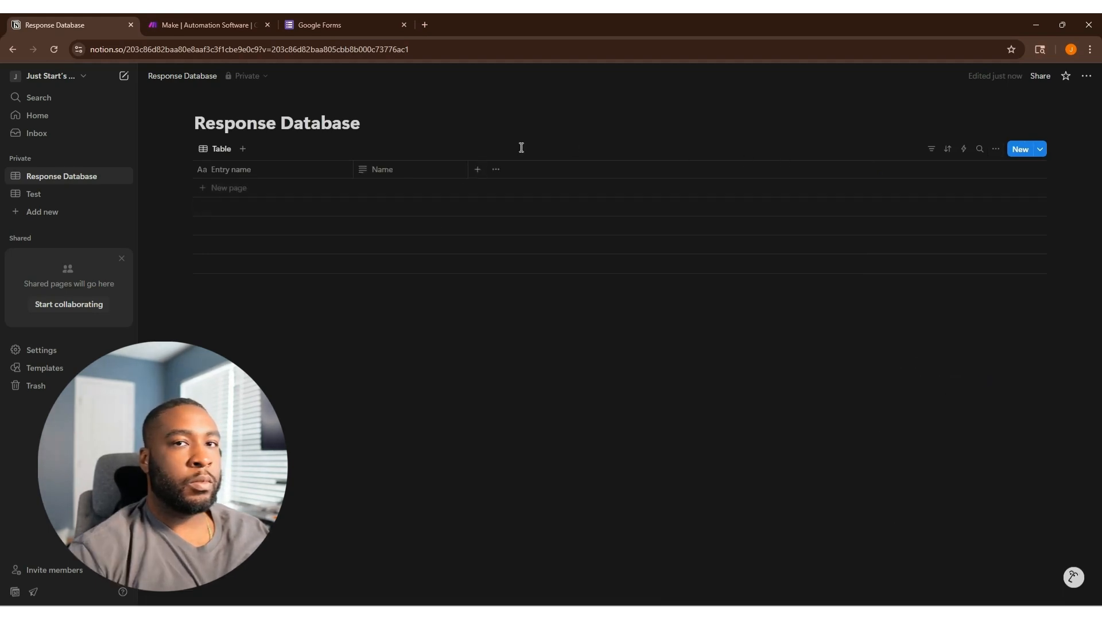
click(477, 169)
text(Email)
key(Return)
click(592, 170)
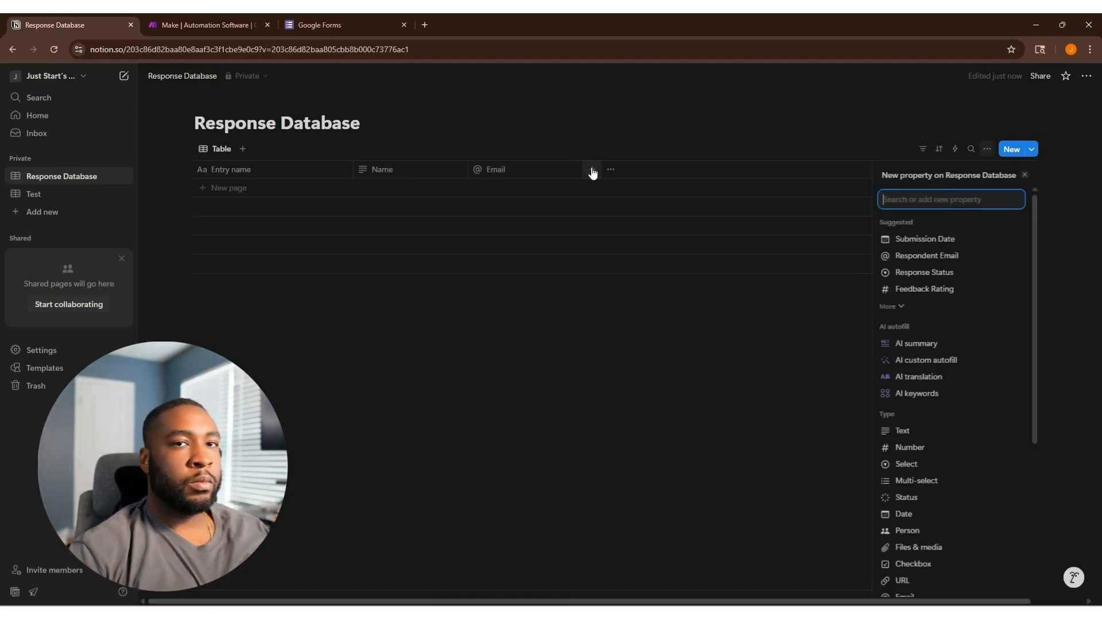
text(Message)
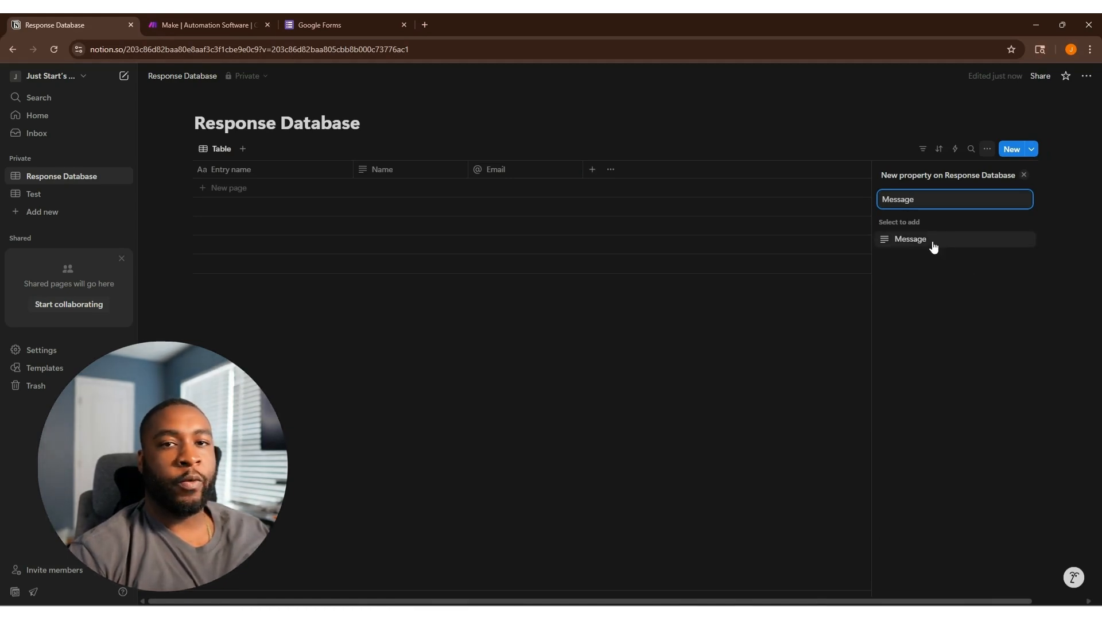
click(932, 245)
click(713, 429)
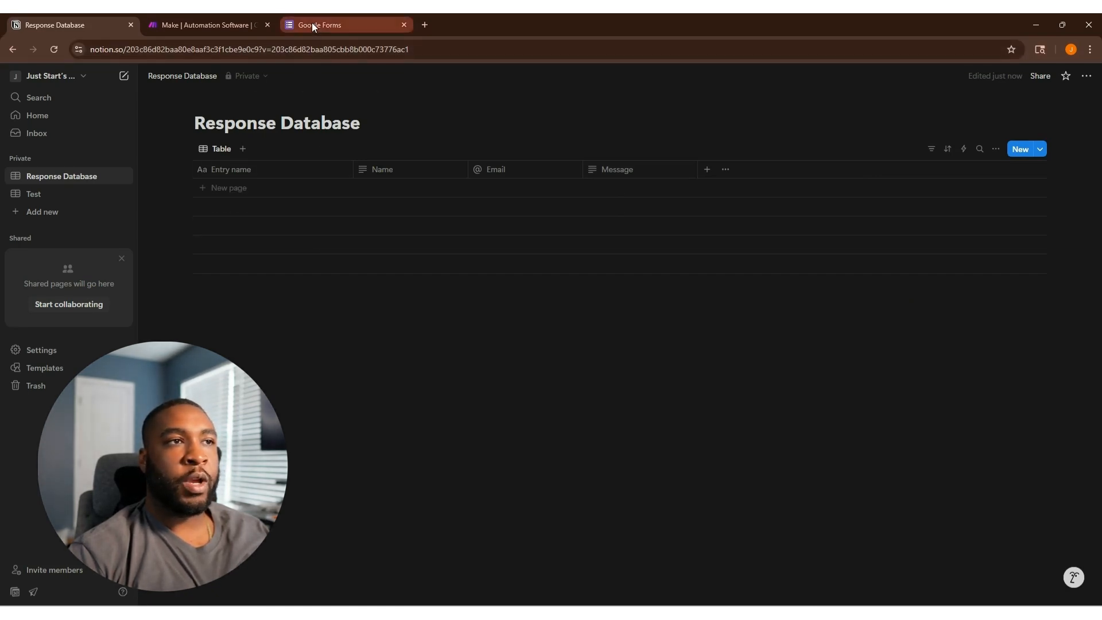
Start a blank Google Form titled 'Form Response'.
mouse_move(313, 24)
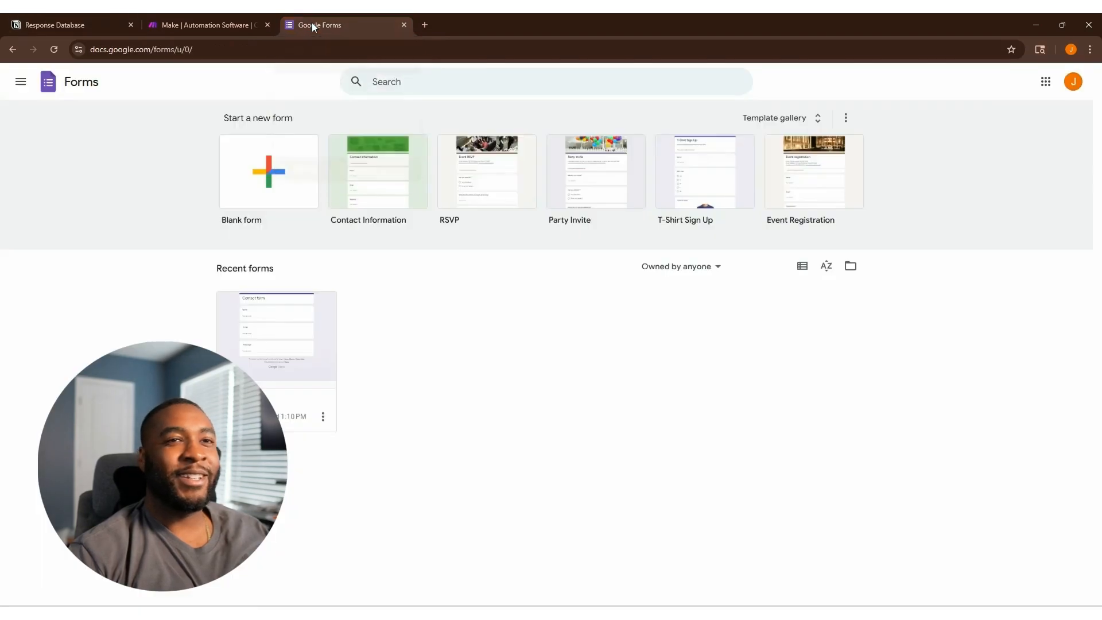
click(312, 24)
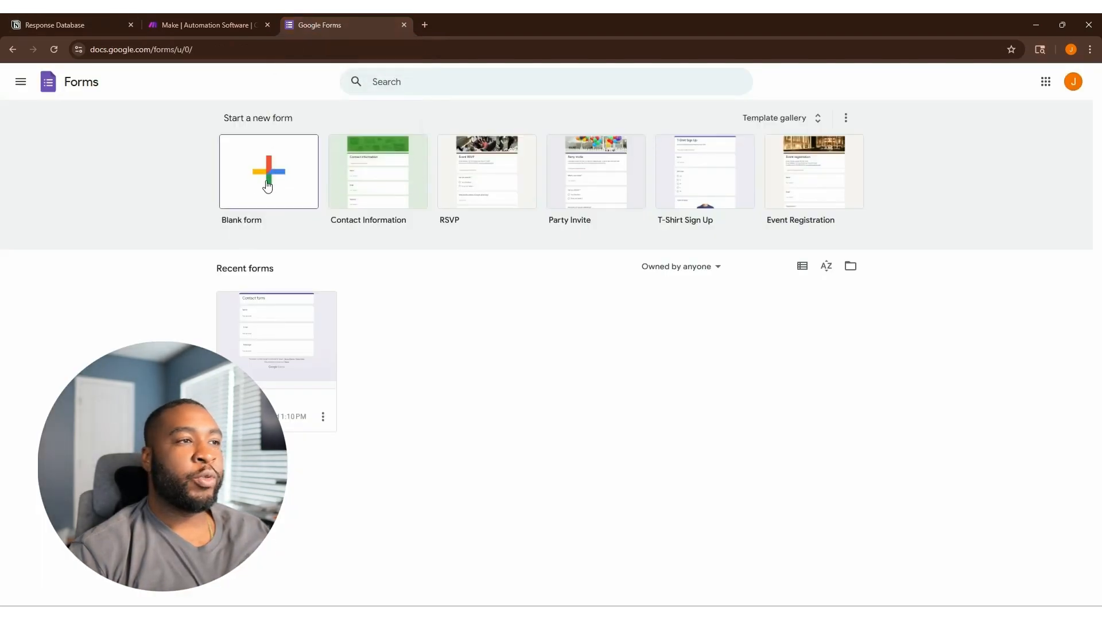
click(266, 183)
click(428, 160)
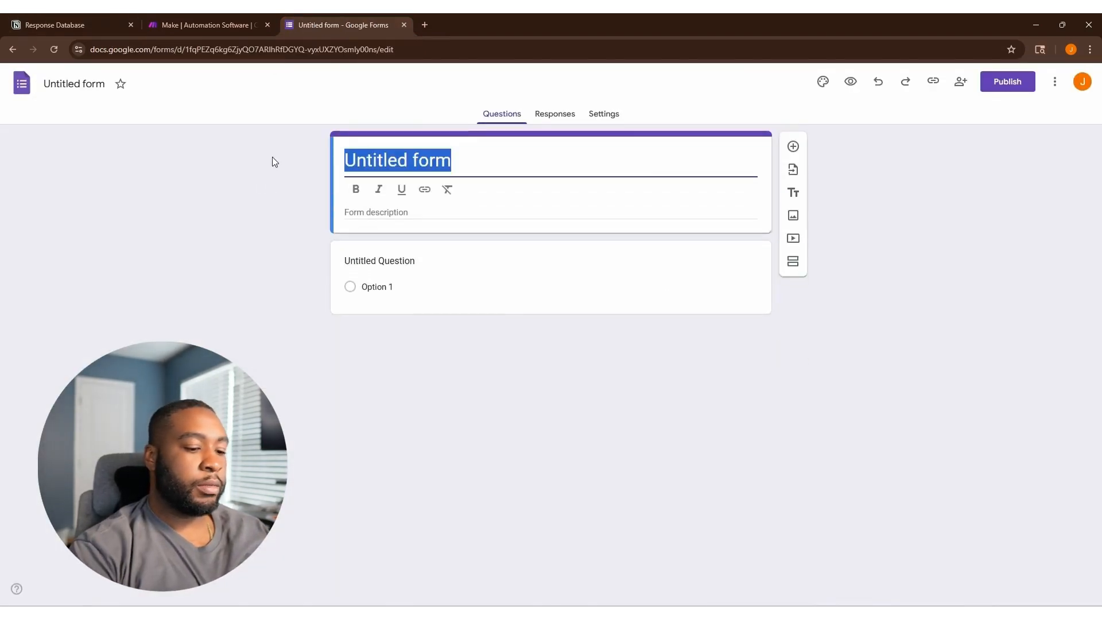
text(Form Response)
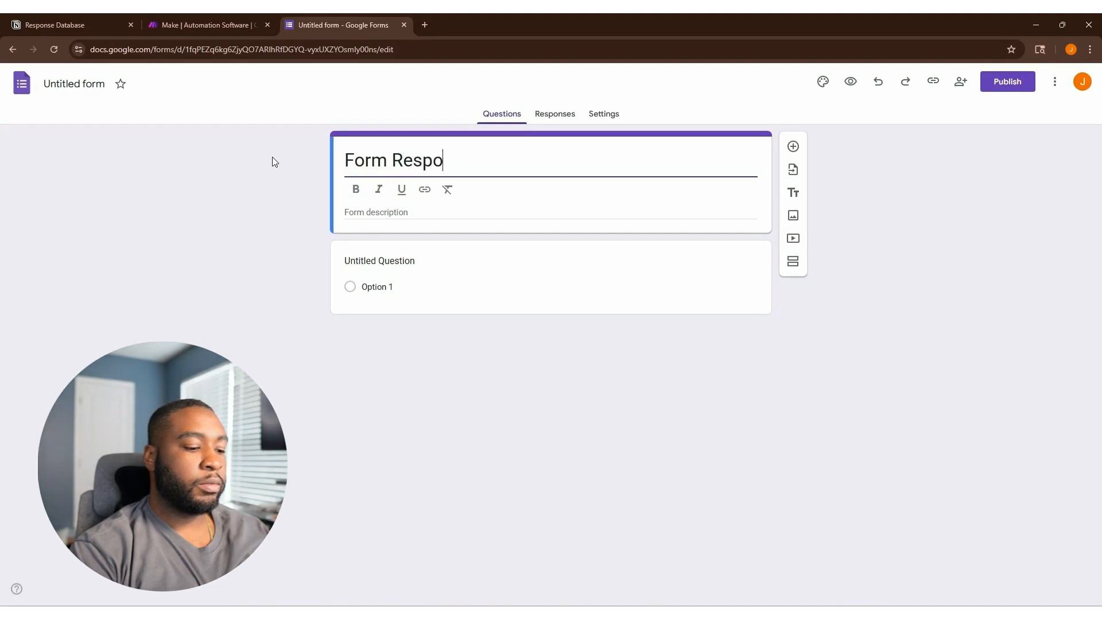
Make the first question Name with a Short answer type.
click(412, 262)
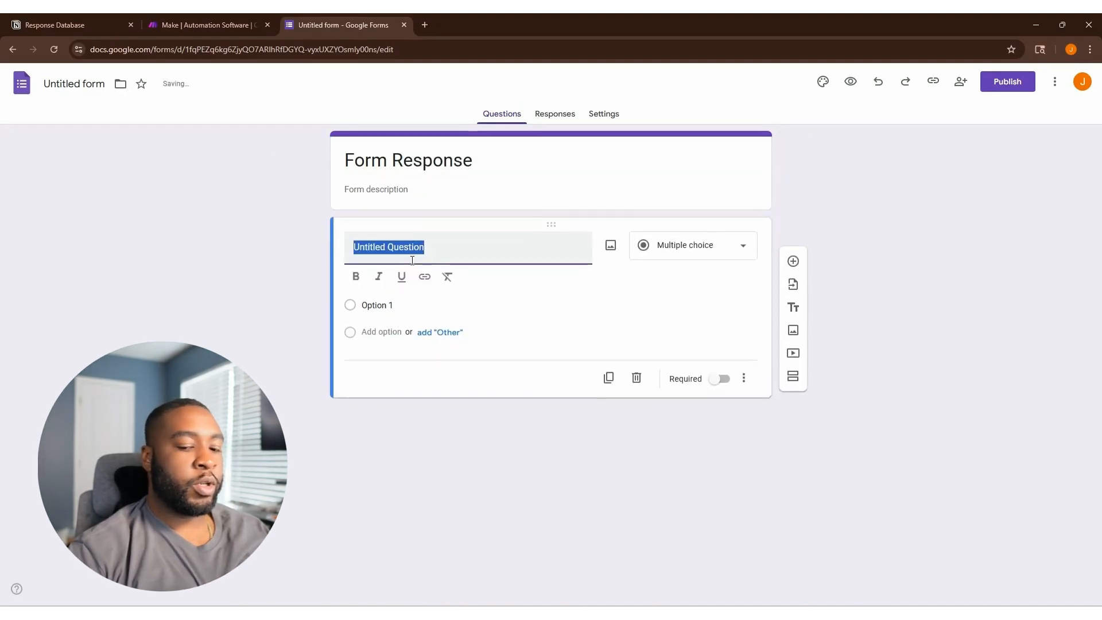
text(Name)
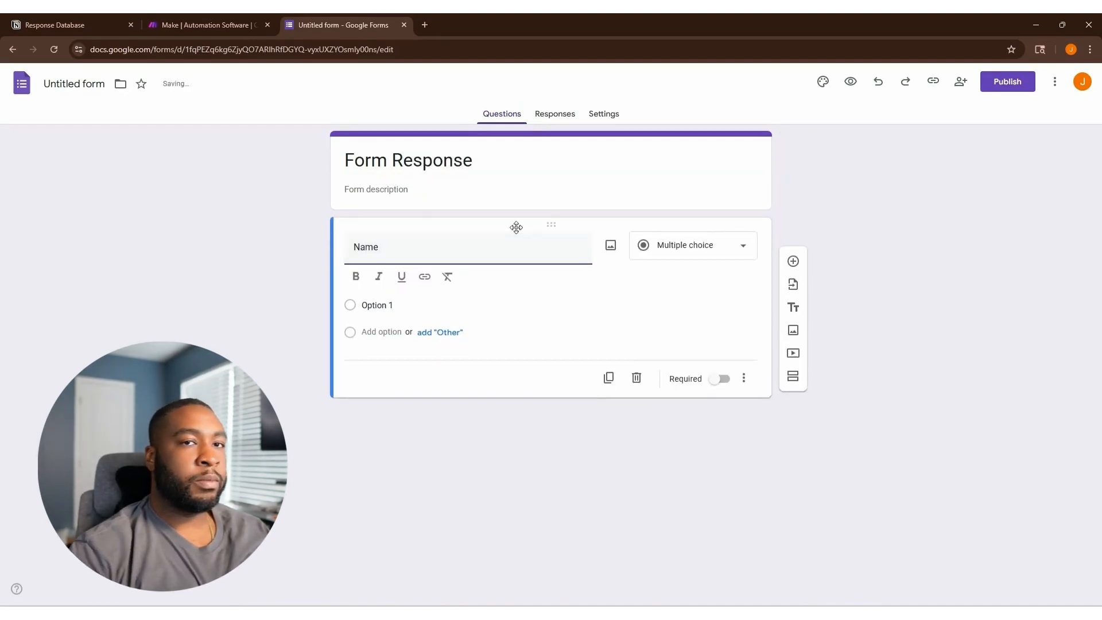
click(670, 246)
click(707, 185)
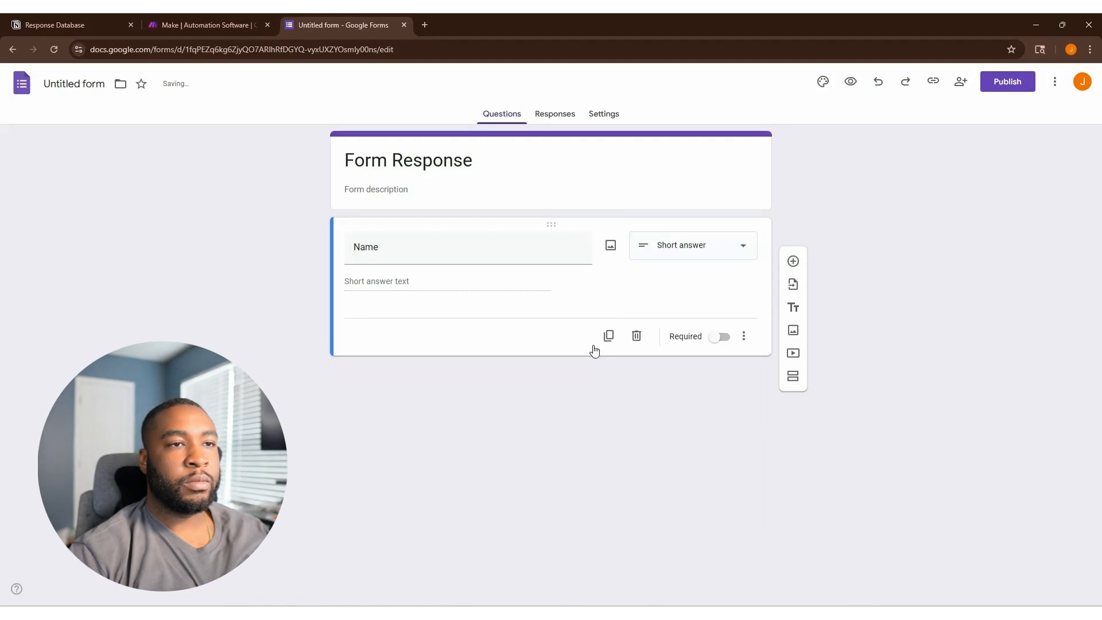
Add a short-answer Email question and a paragraph Message question.
click(794, 261)
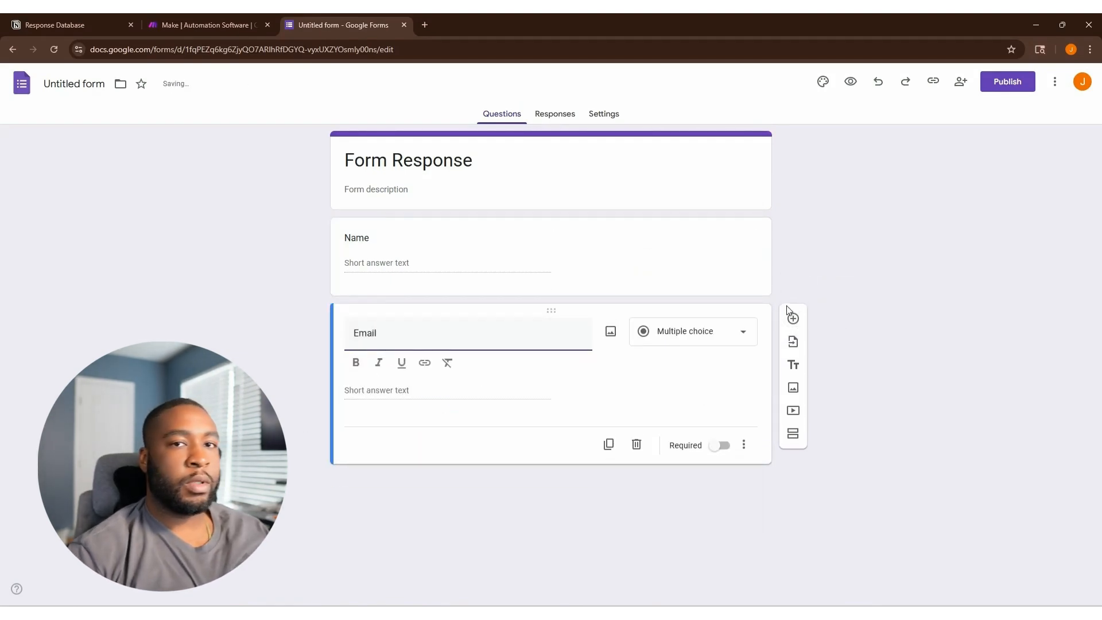
click(793, 318)
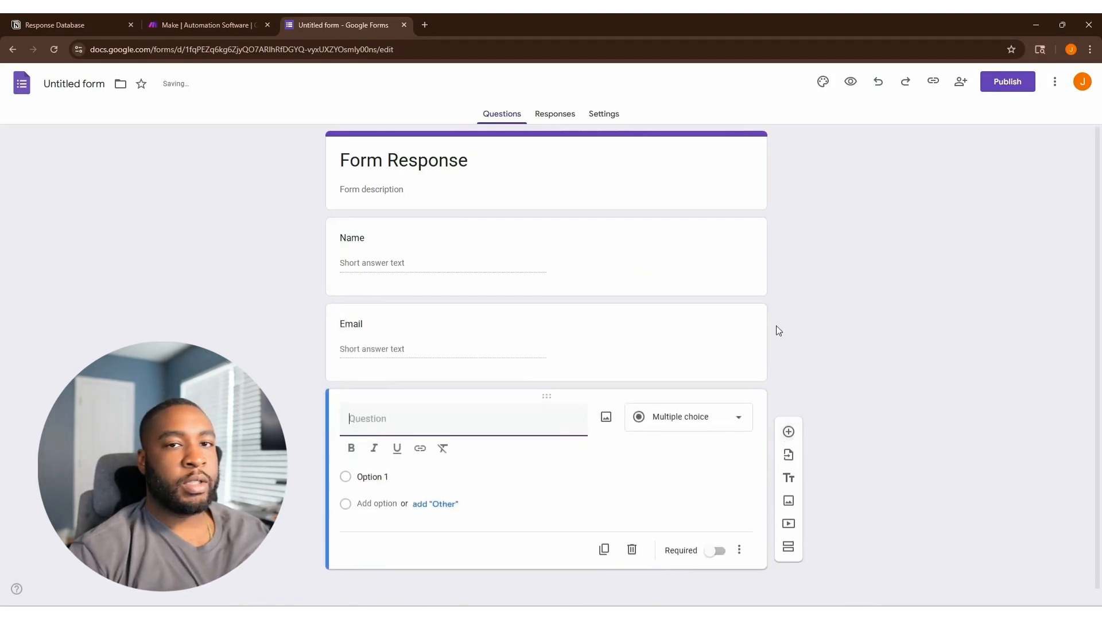
click(724, 343)
click(711, 337)
click(691, 237)
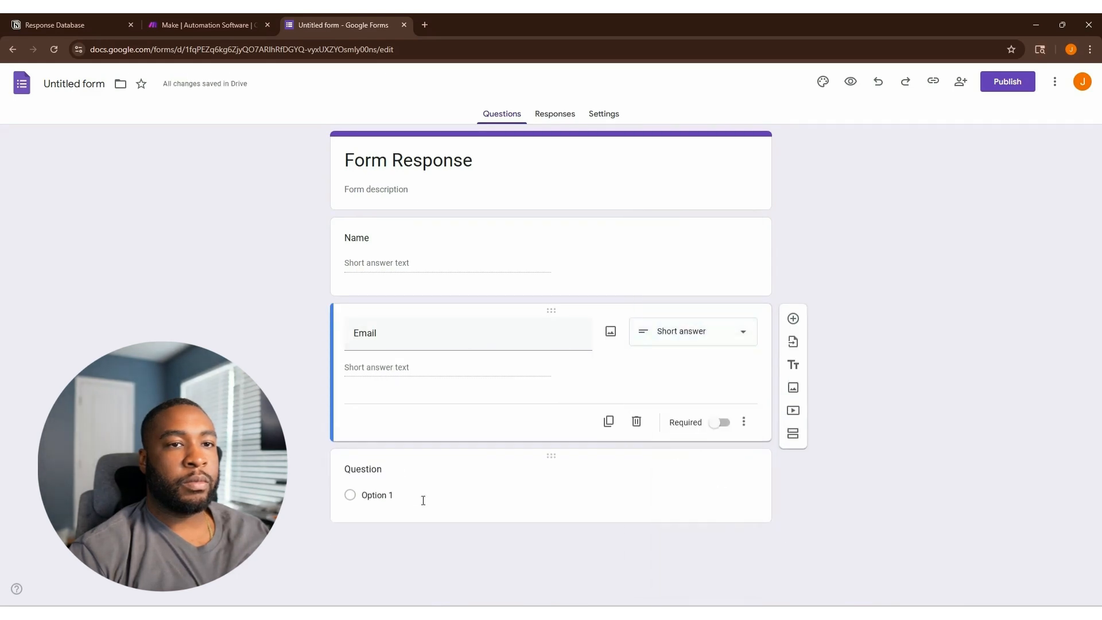
click(405, 488)
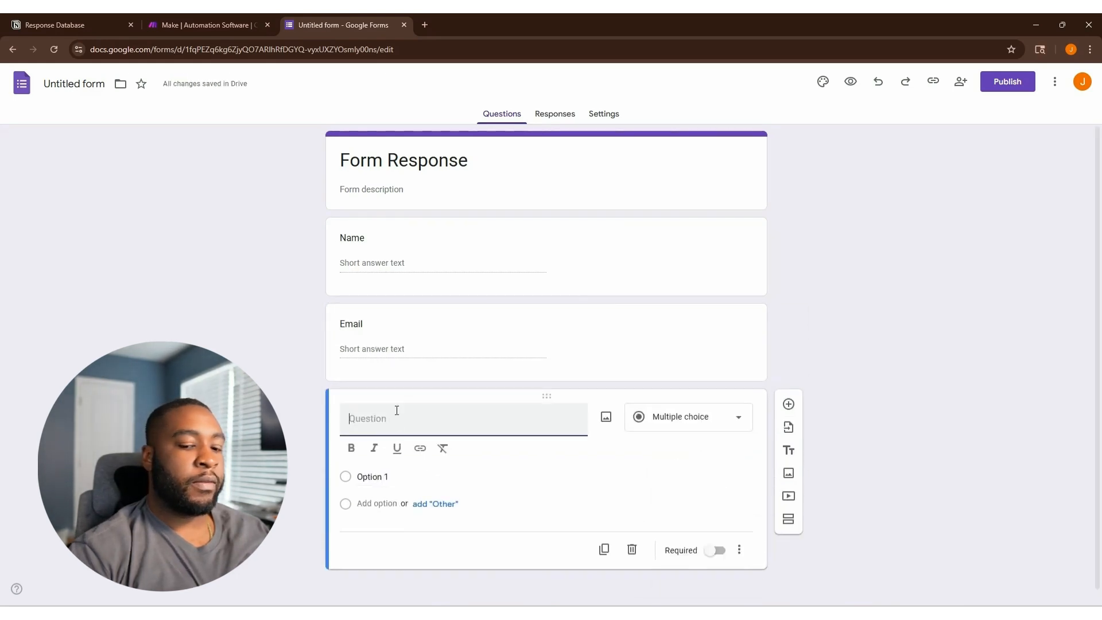
text(Message)
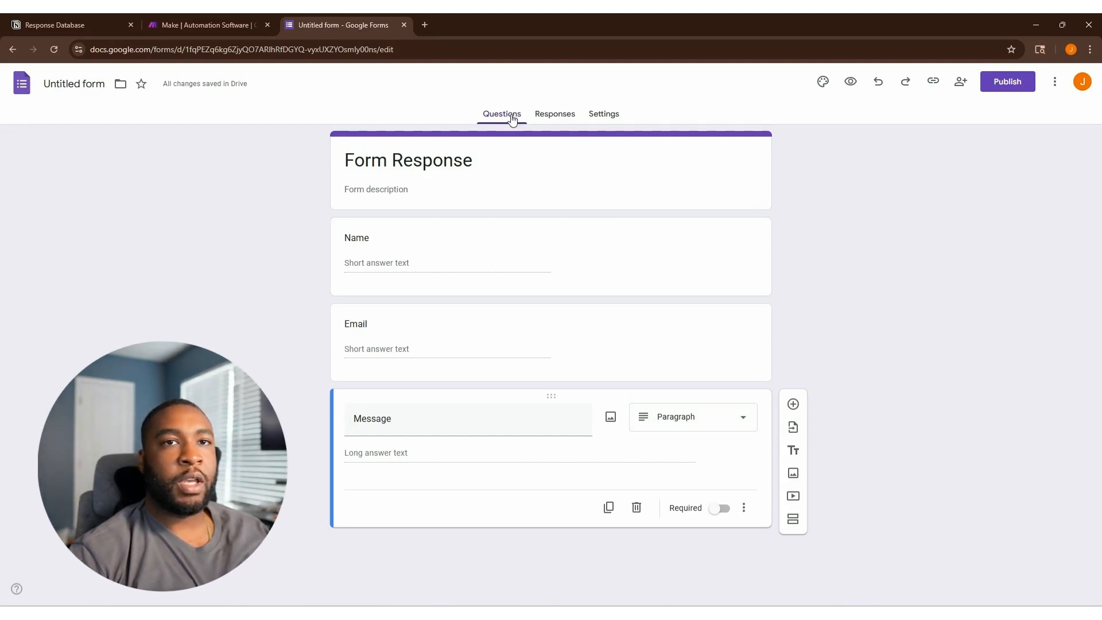
click(559, 119)
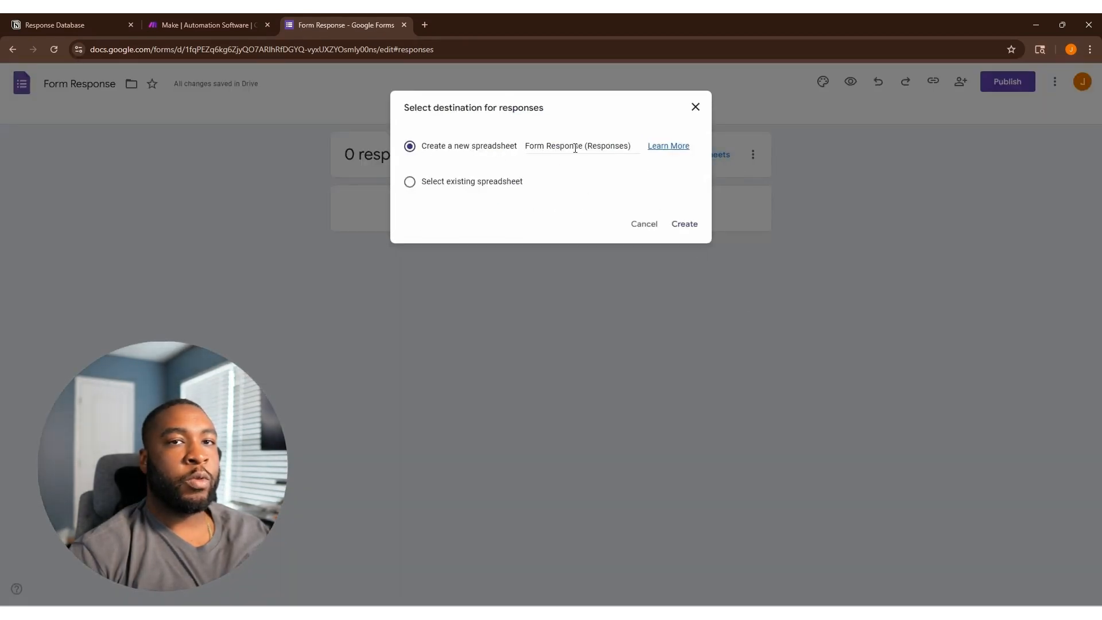
Send responses to a new spreadsheet and publish the Form Response form.
click(684, 224)
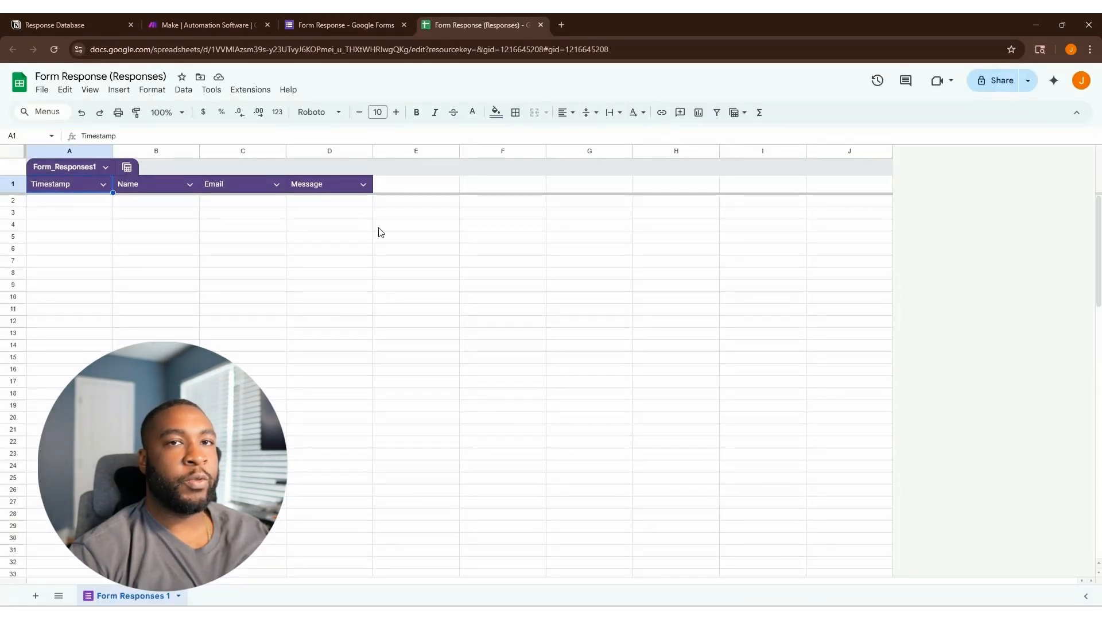
click(344, 24)
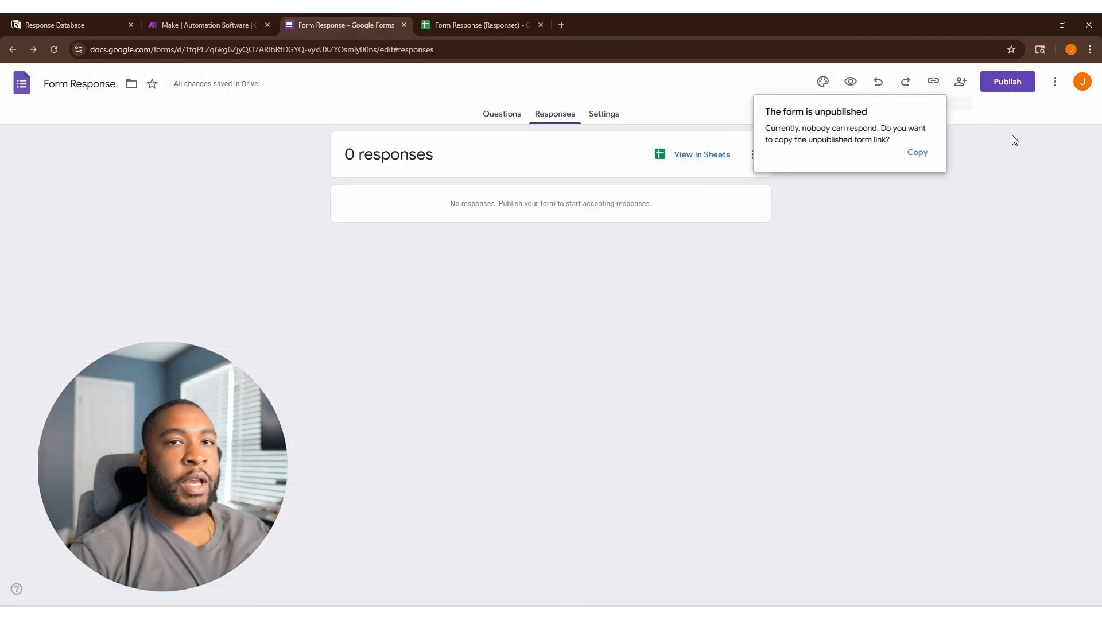
click(1010, 85)
click(657, 253)
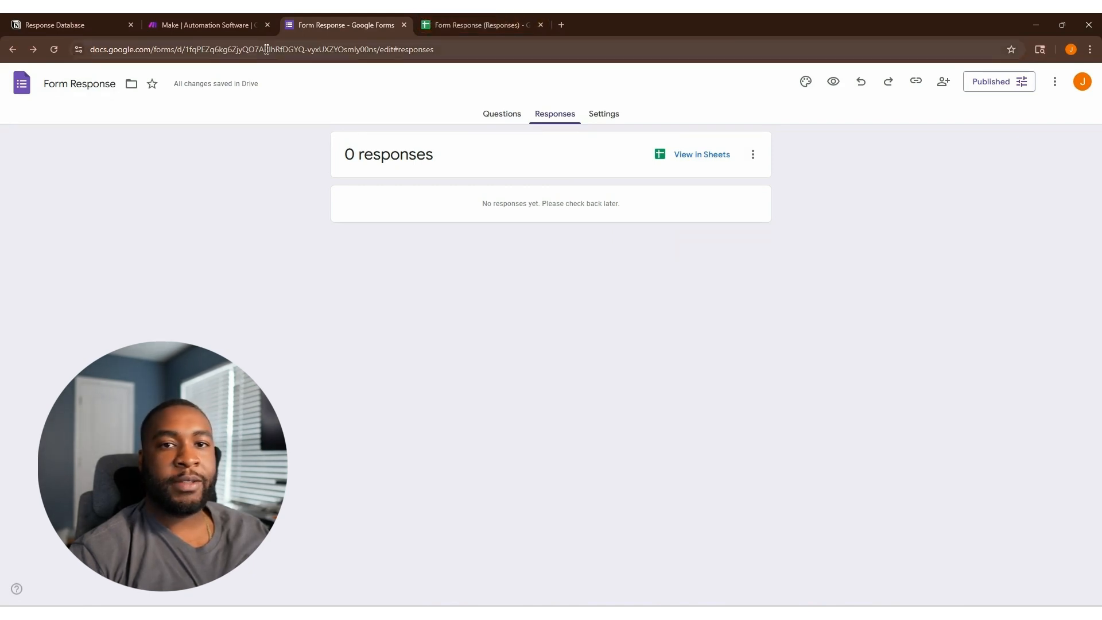
click(180, 24)
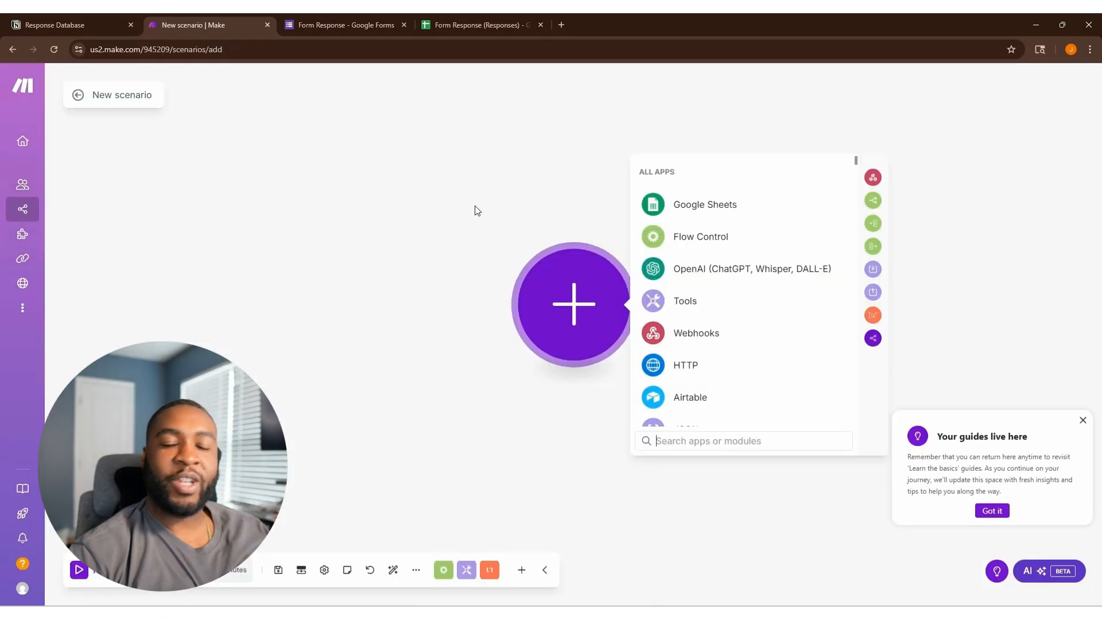
Add a Google Sheets Watch New Rows trigger and authorize a Google connection with all permissions.
click(725, 212)
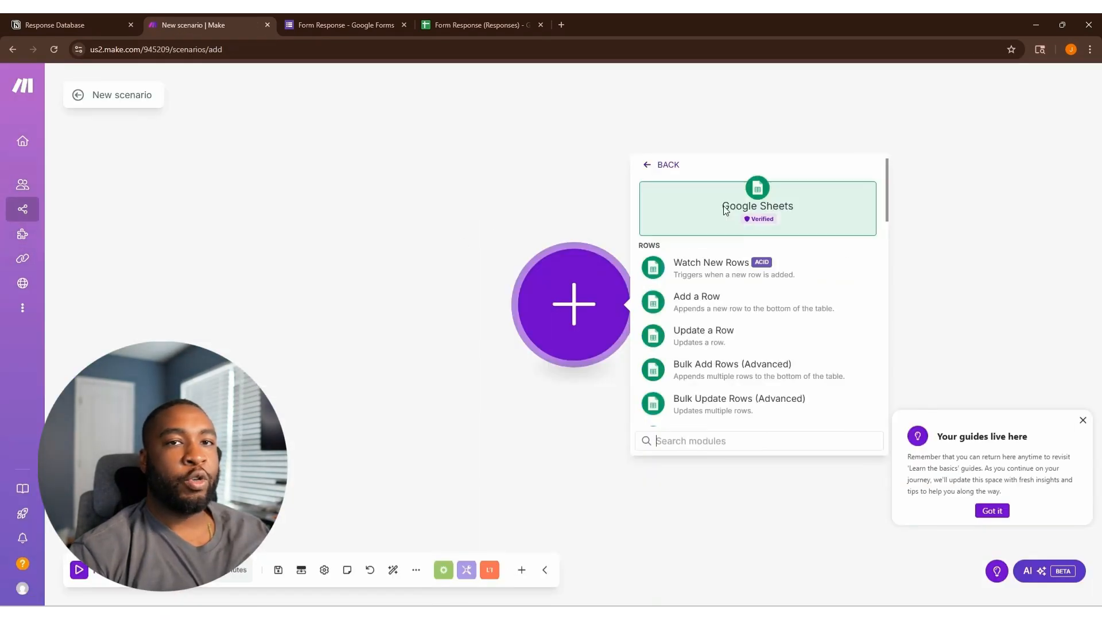
click(720, 268)
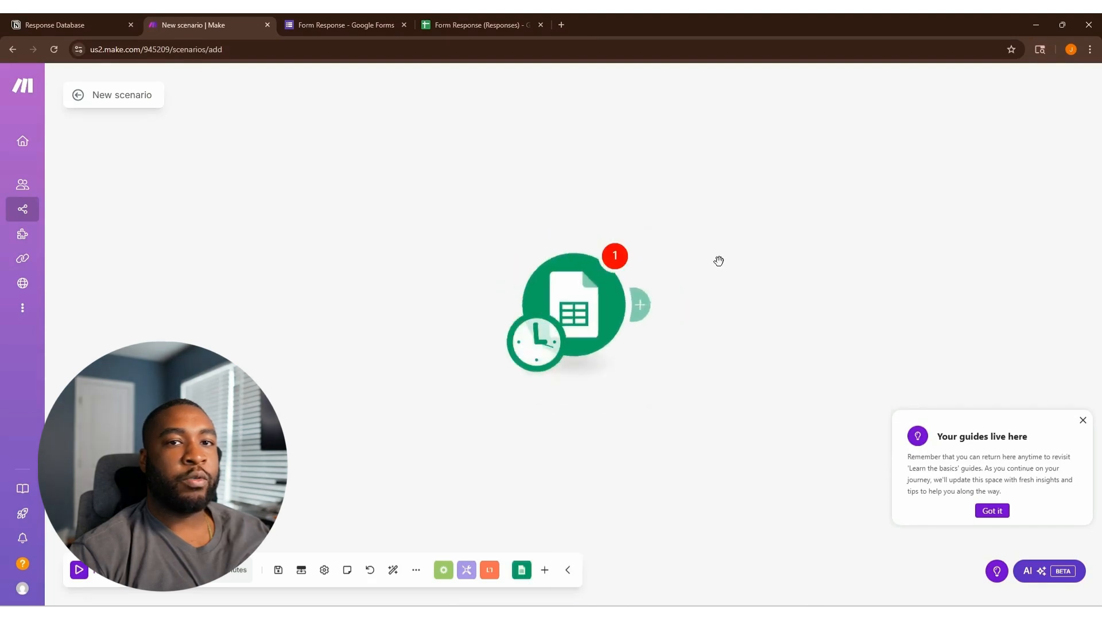
click(744, 299)
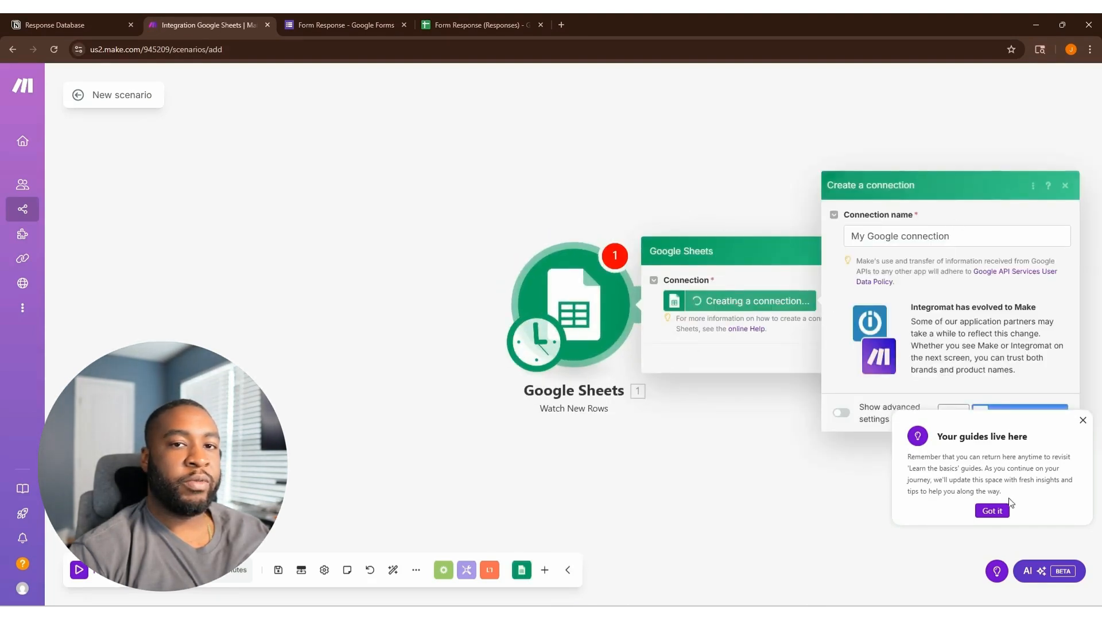
click(998, 510)
click(979, 412)
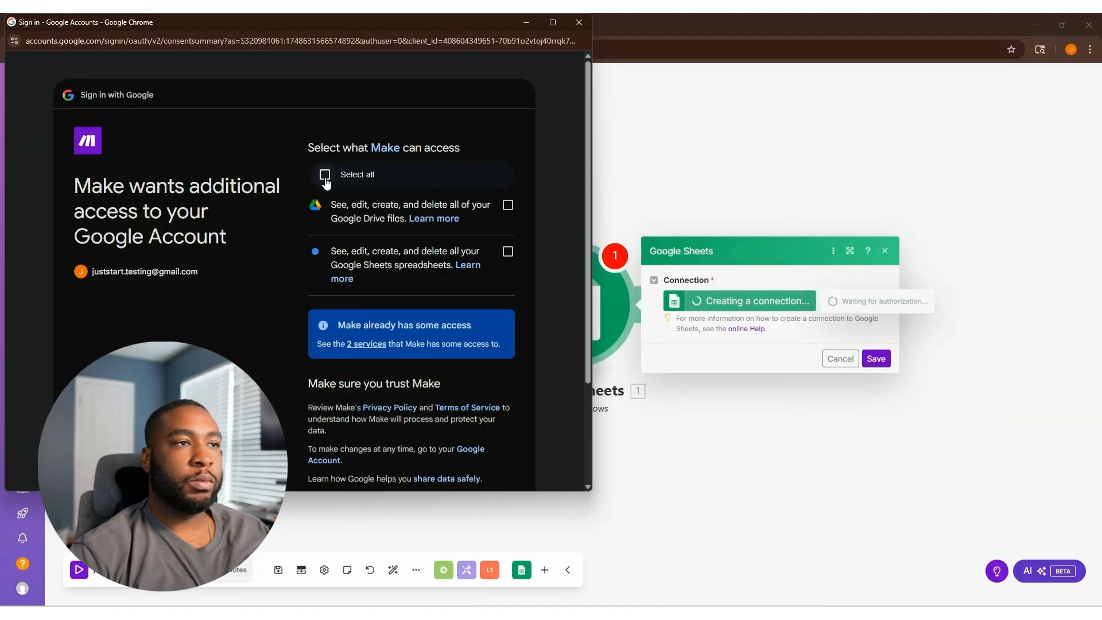
click(325, 172)
scroll(500, 439, down, 2)
click(482, 403)
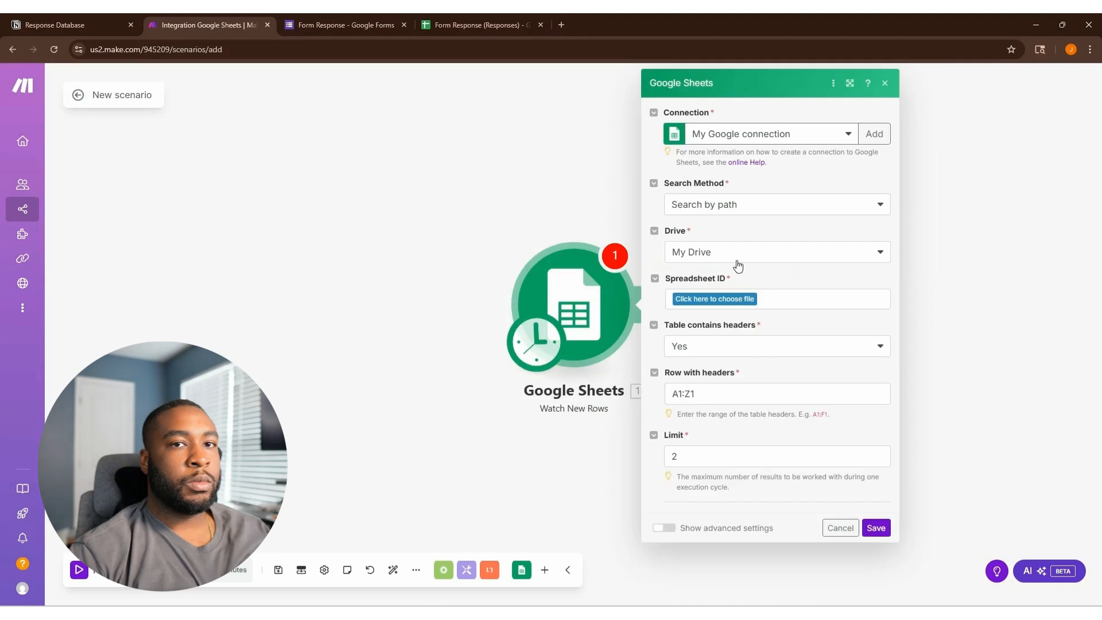
Select the Form Response (Responses) spreadsheet and its Form Responses 1 sheet in the trigger.
click(710, 299)
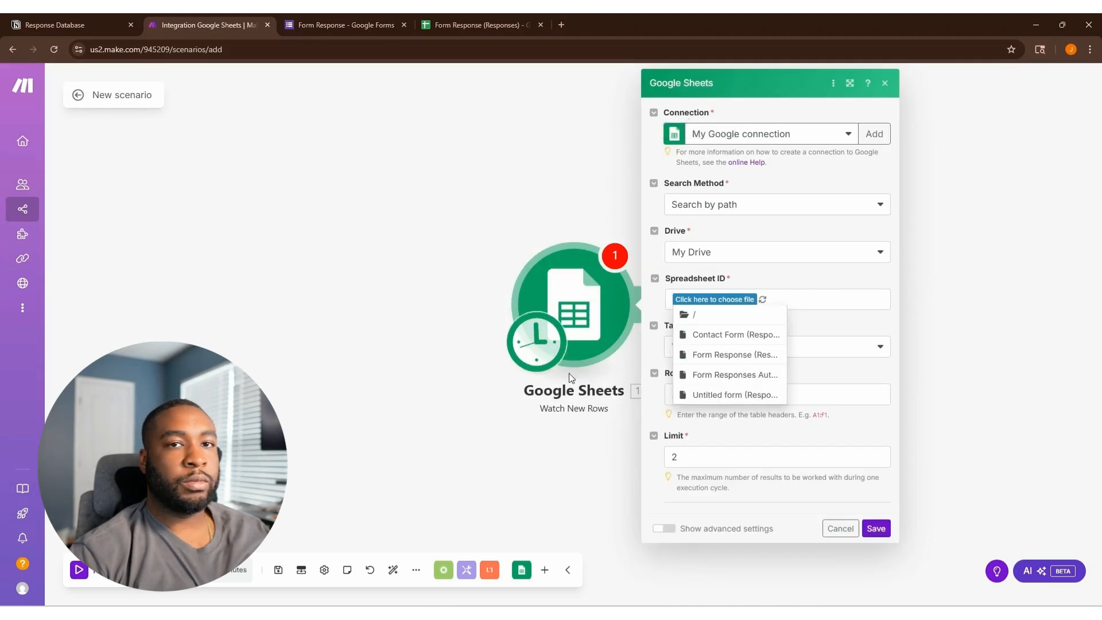
click(318, 27)
click(198, 24)
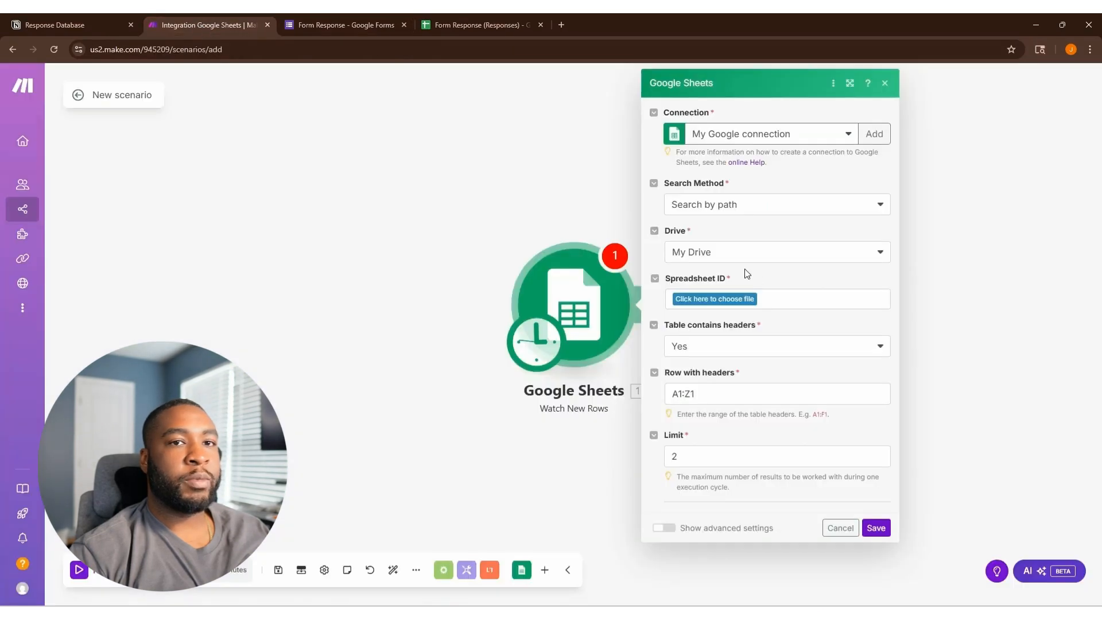
click(737, 299)
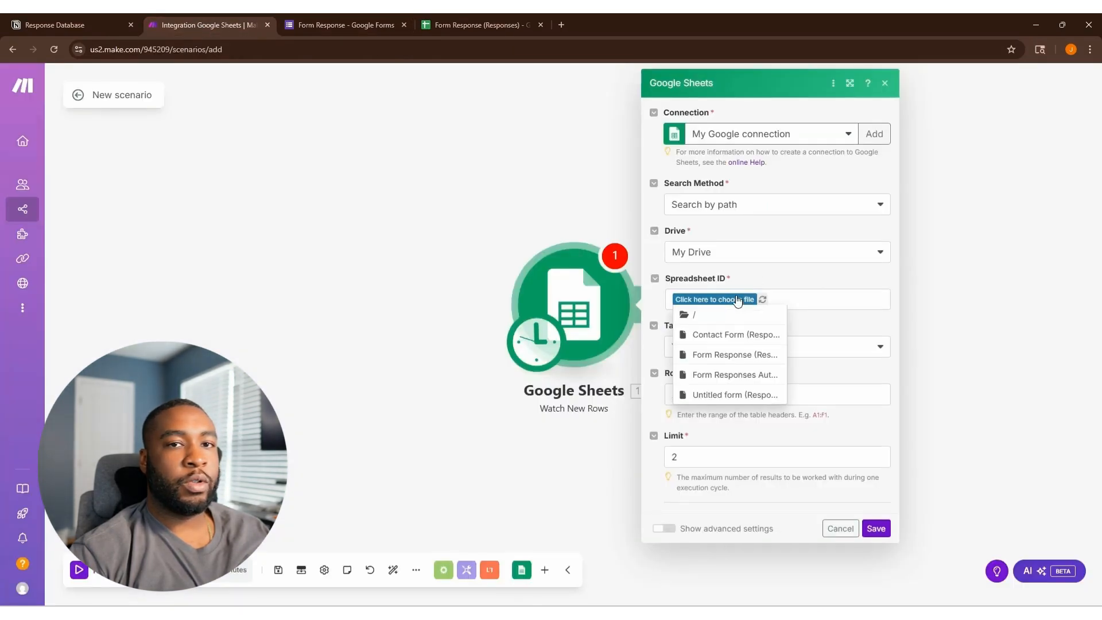
click(741, 355)
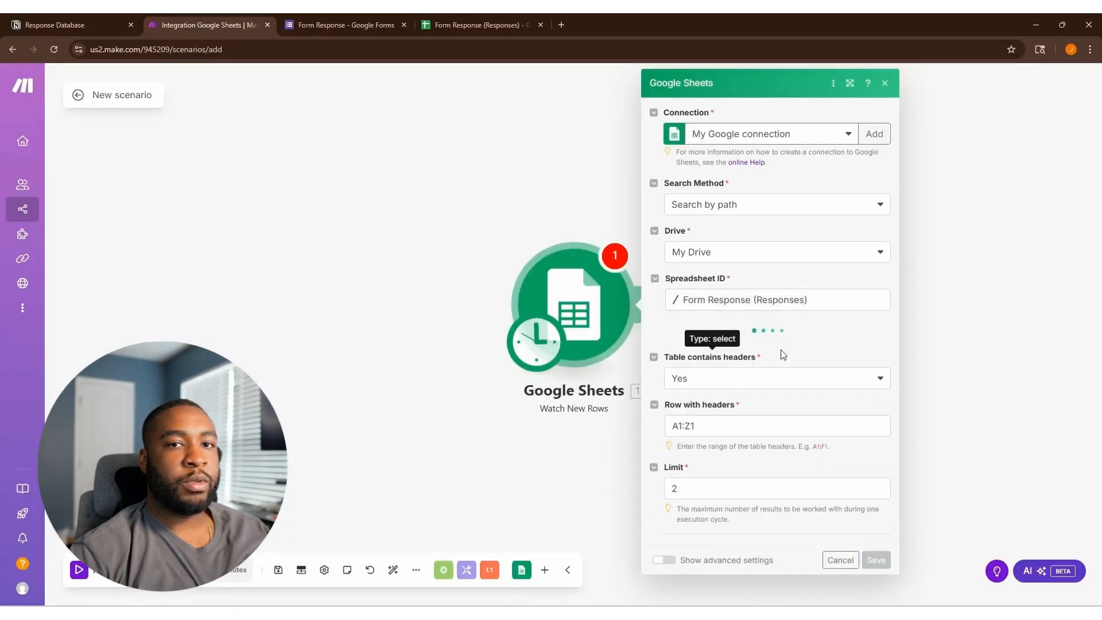
click(735, 347)
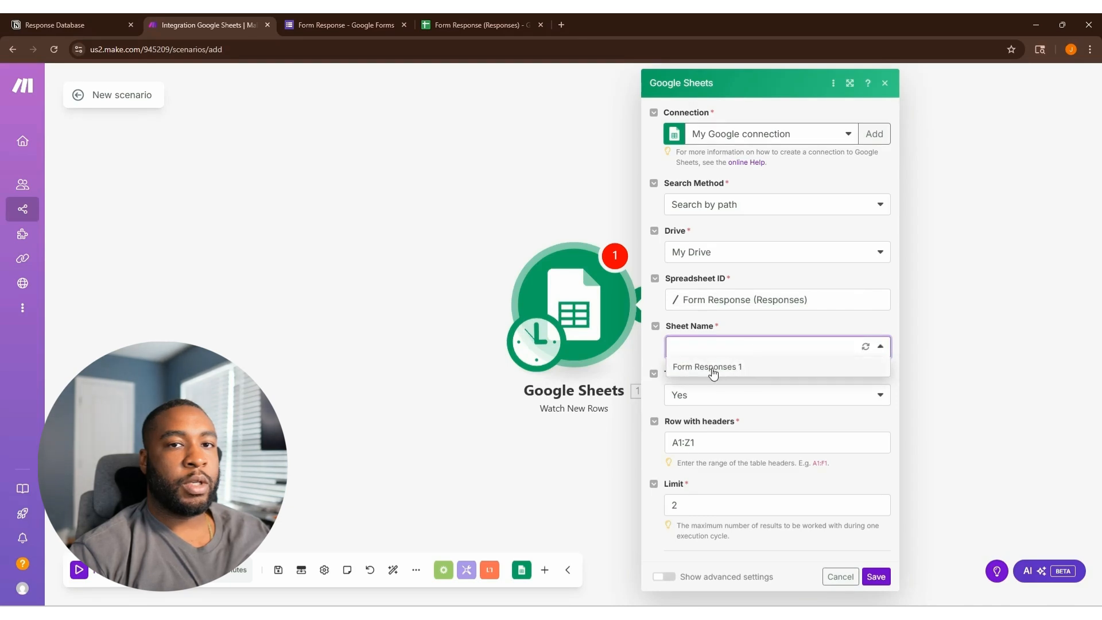
click(714, 368)
Set the limit to 1, save, and start the trigger from all rows.
click(727, 509)
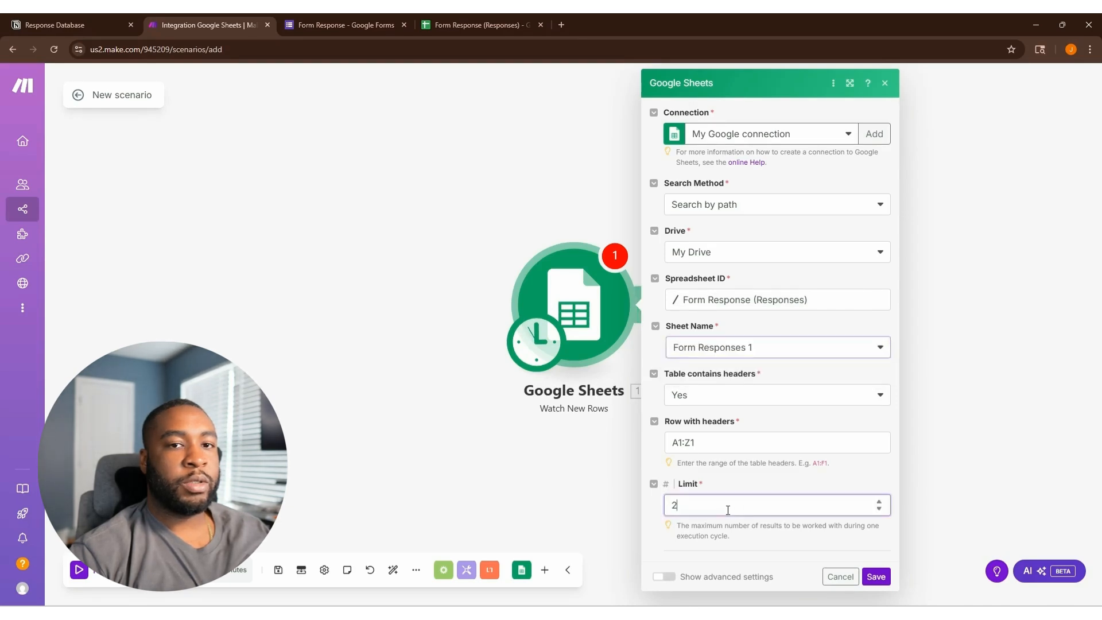
text(1)
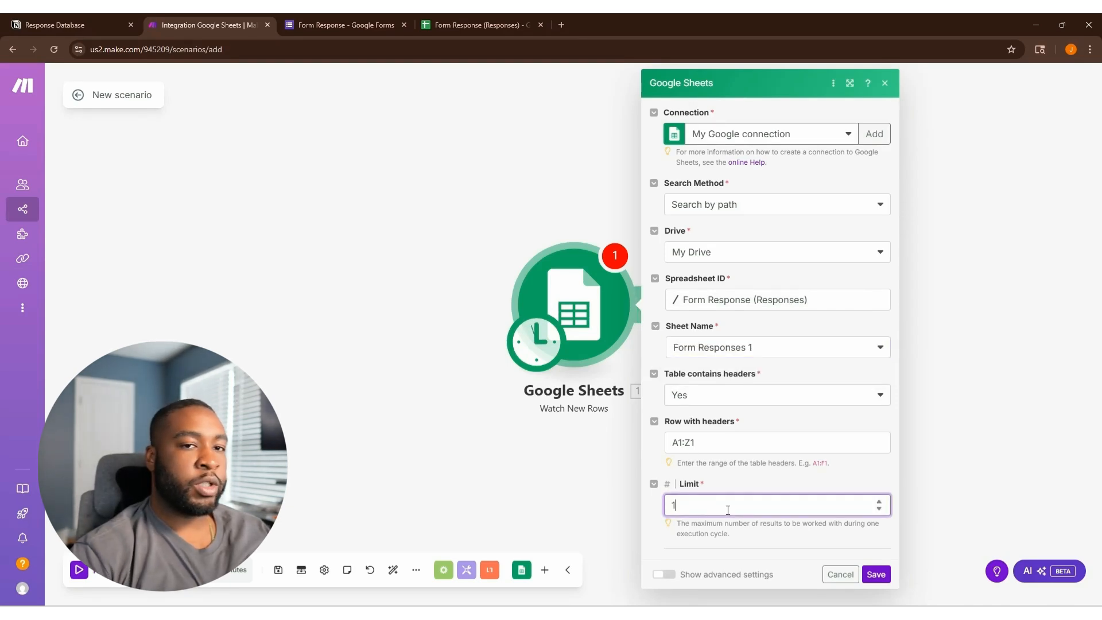
click(874, 574)
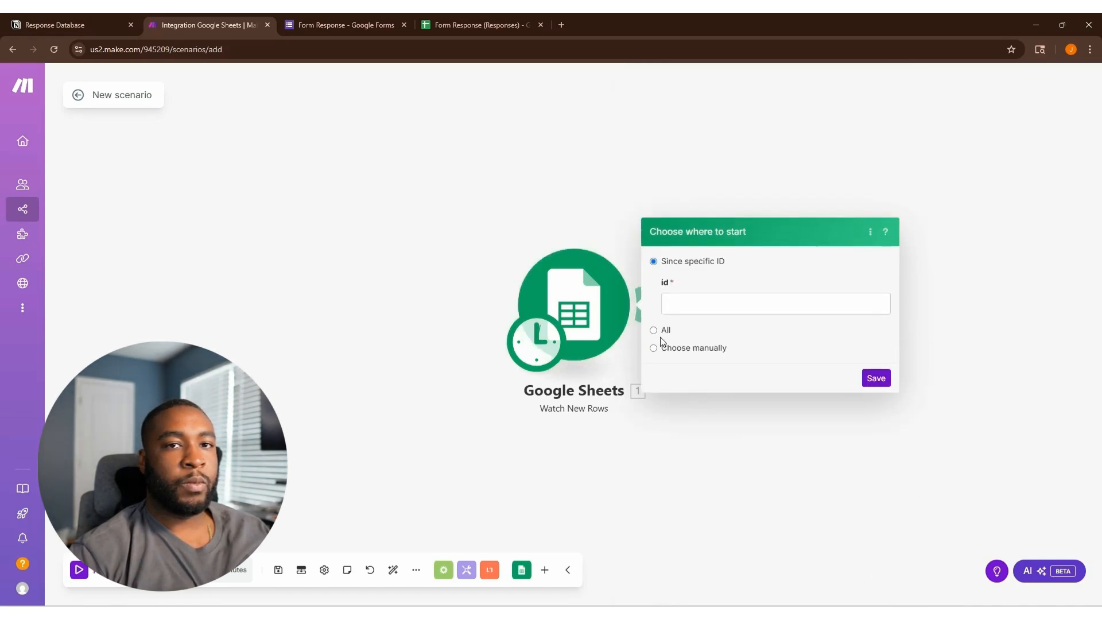
click(654, 330)
click(876, 325)
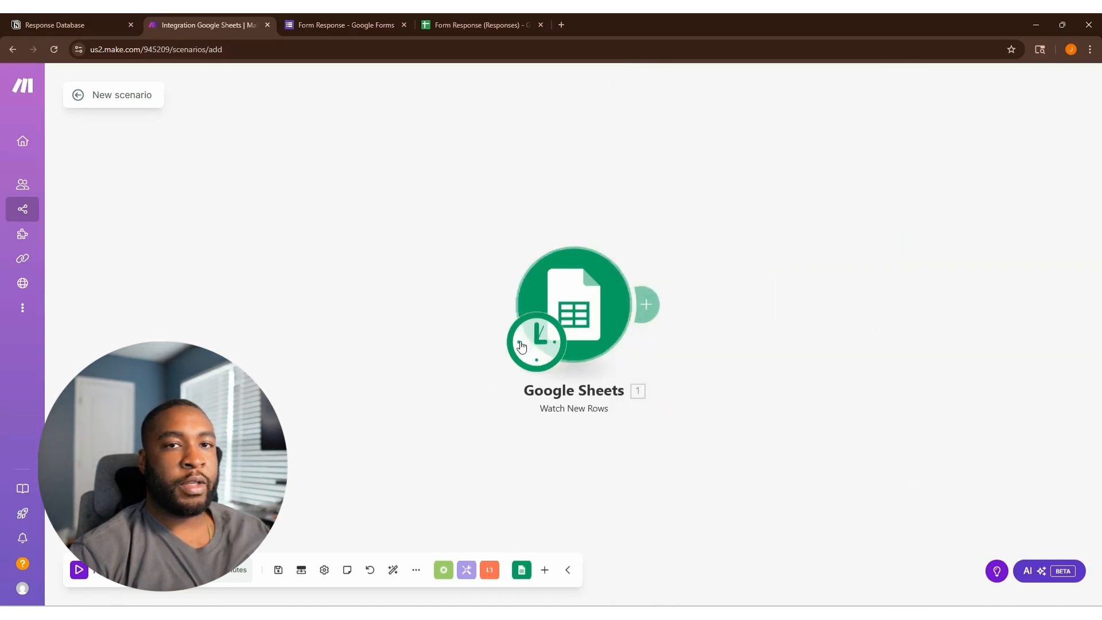
Add a Notion Create a Database Item module after the trigger.
click(636, 315)
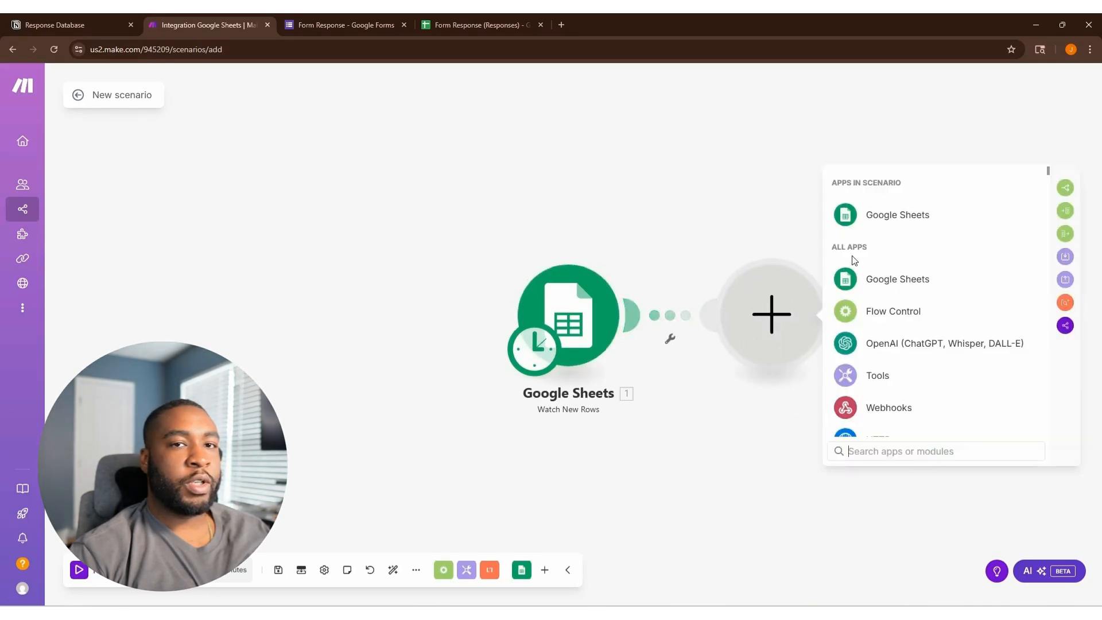
text(notio)
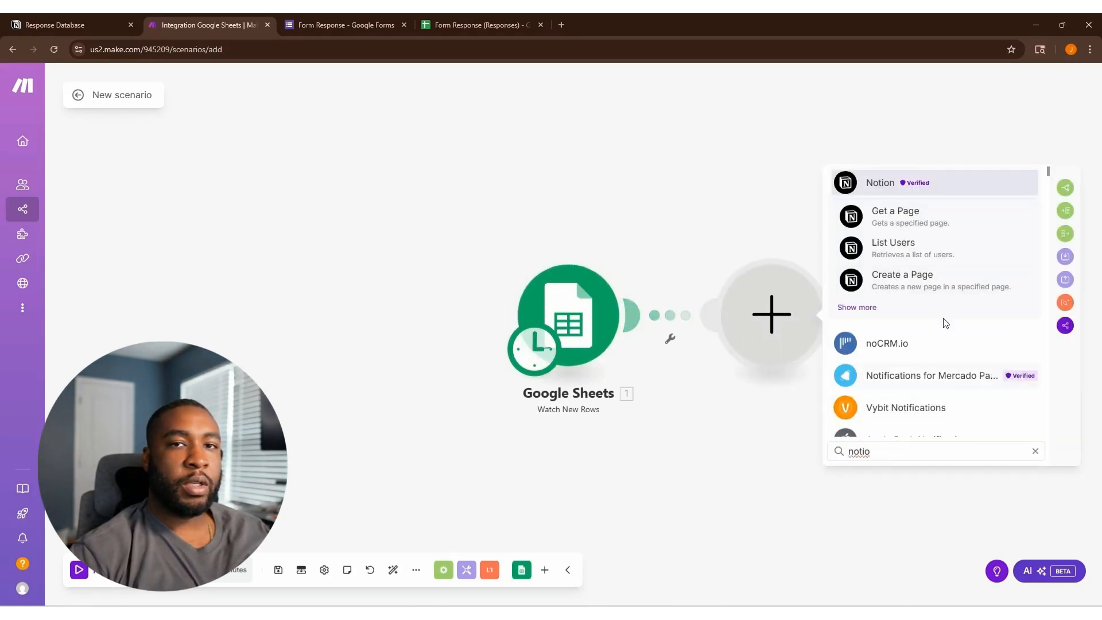
click(858, 308)
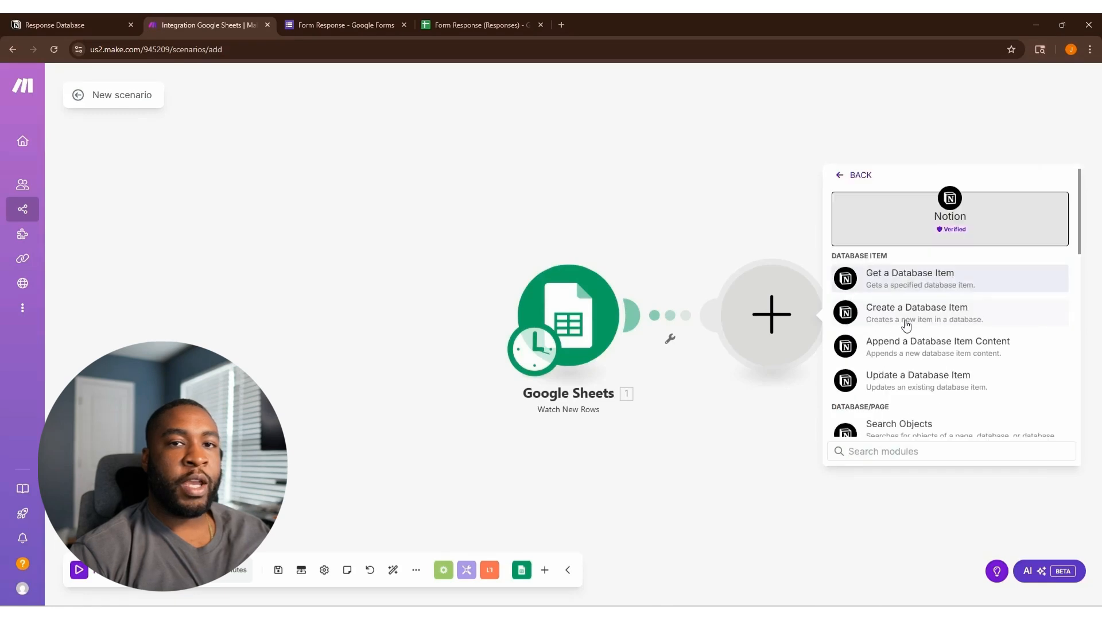
click(953, 323)
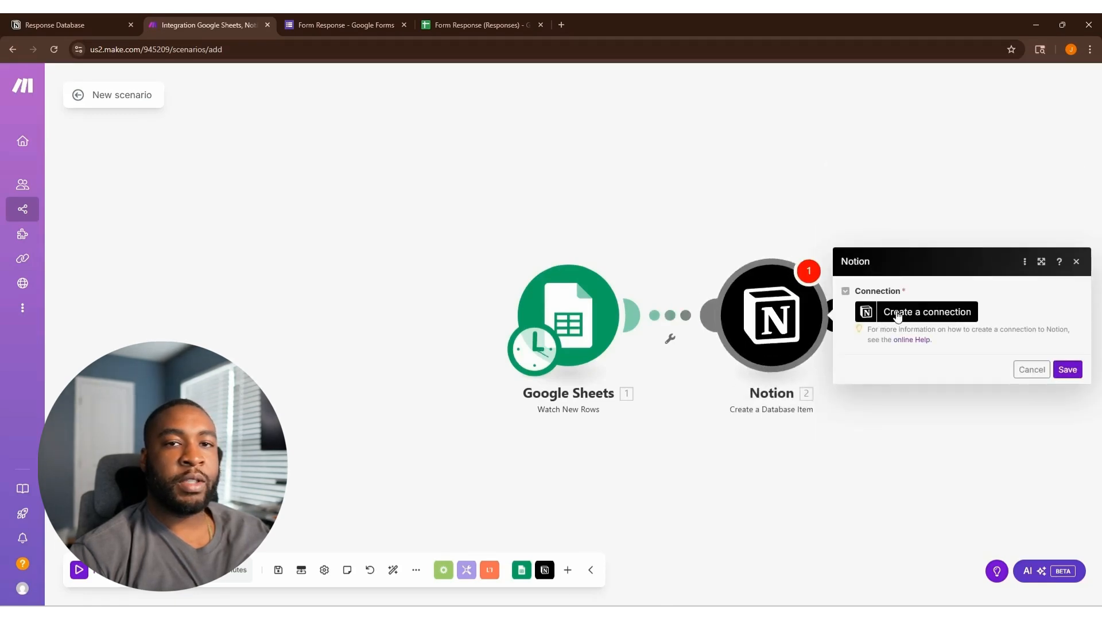
Create a Notion Public connection and allow it access to the Response Database page.
click(894, 311)
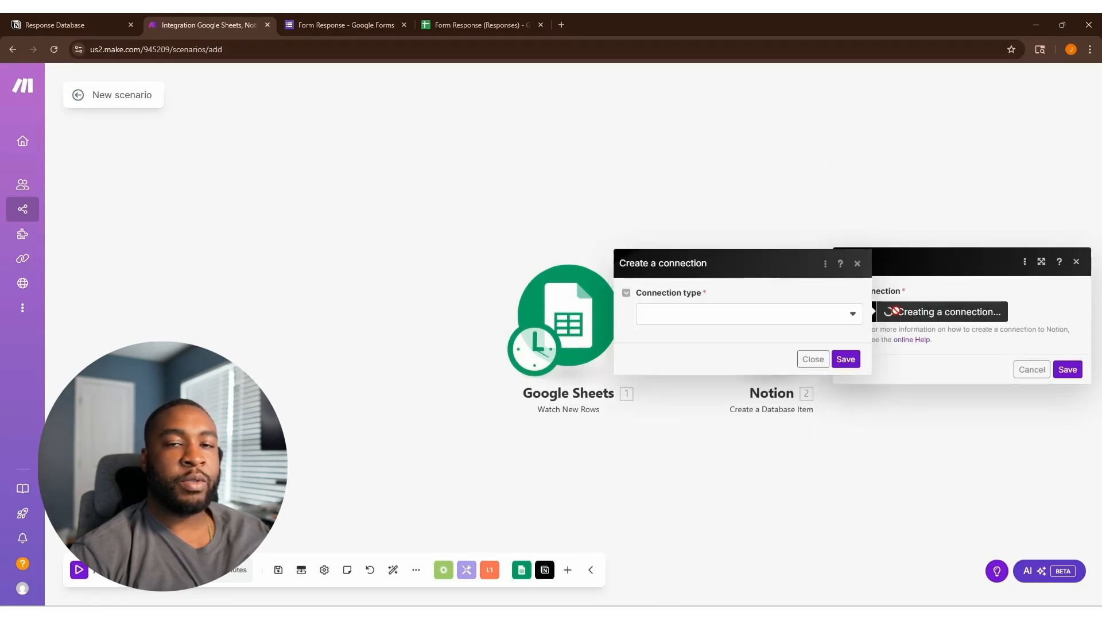
click(730, 319)
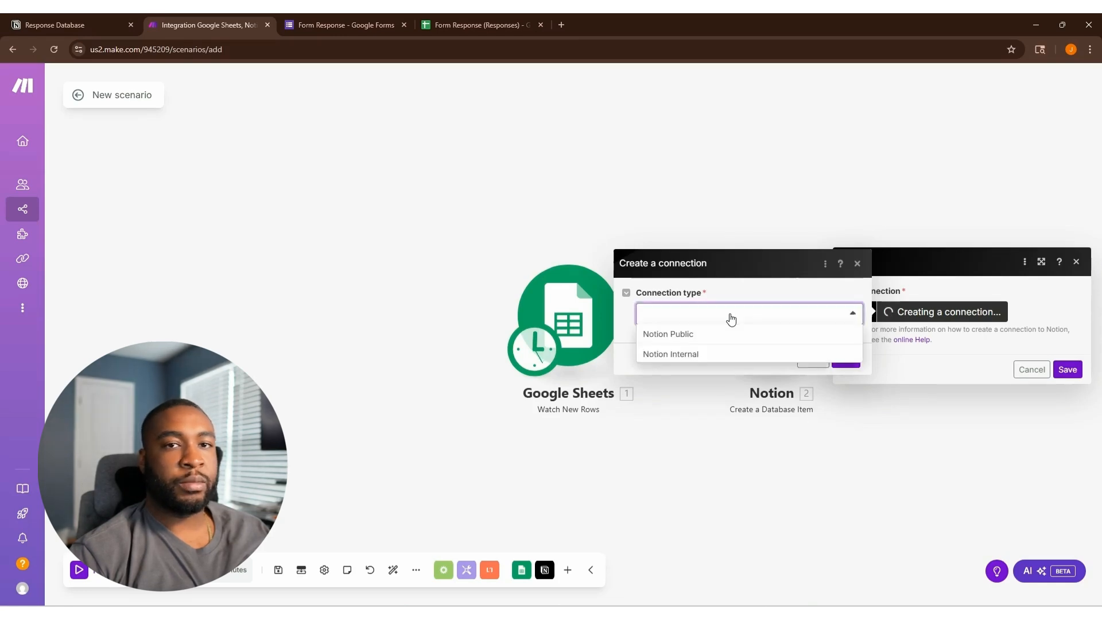
click(686, 336)
click(846, 383)
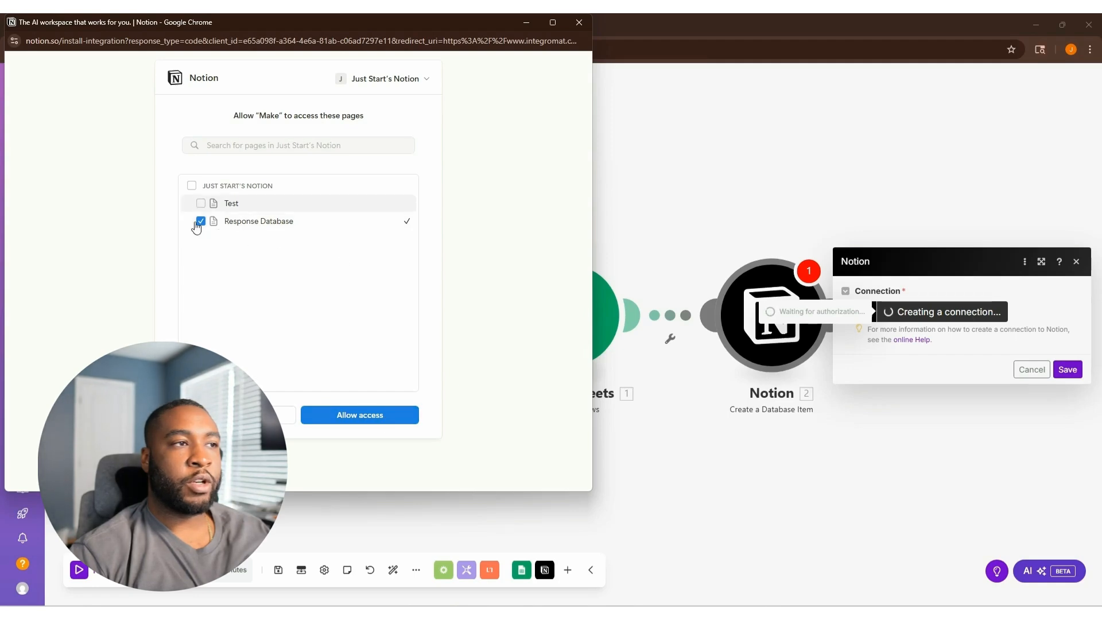
click(388, 418)
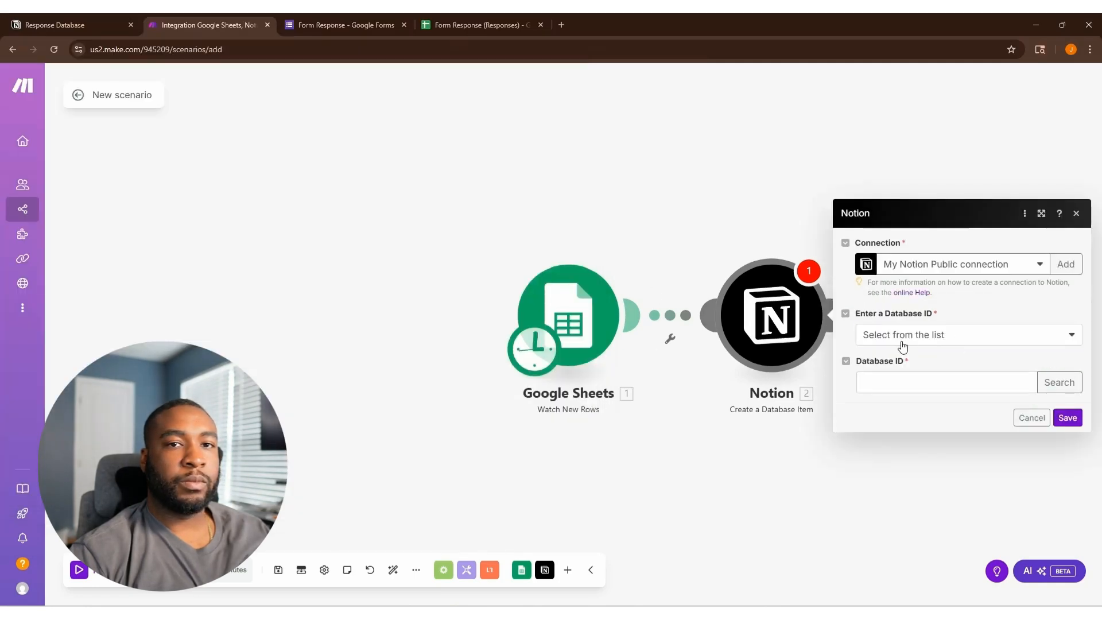
Pick the database from the Database ID list so Entry name, Email, Name and Message fields appear.
click(908, 340)
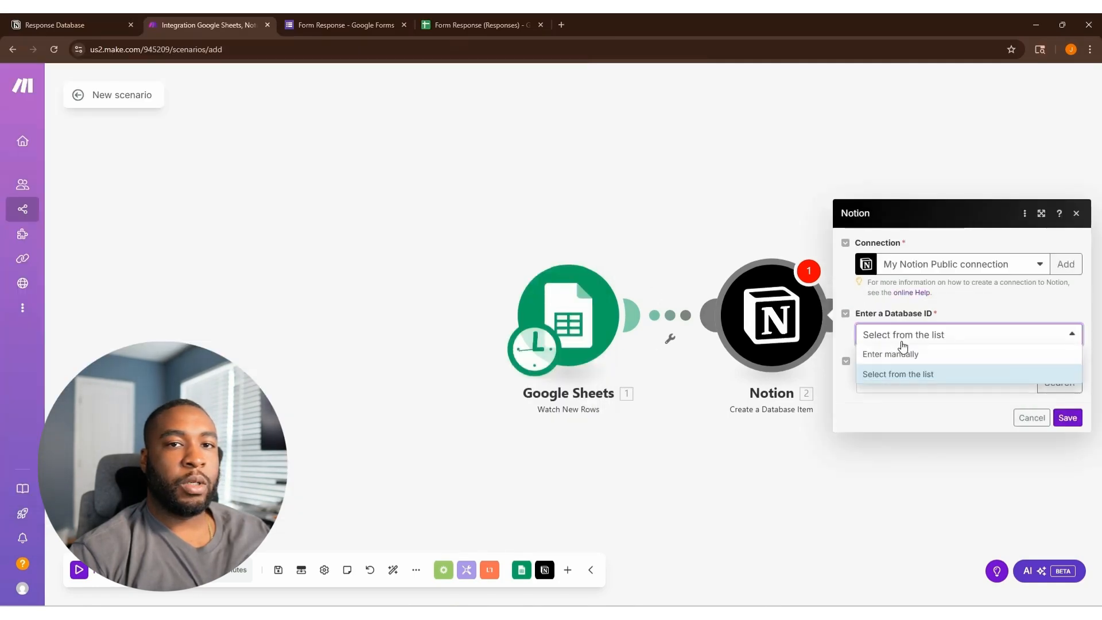
click(884, 380)
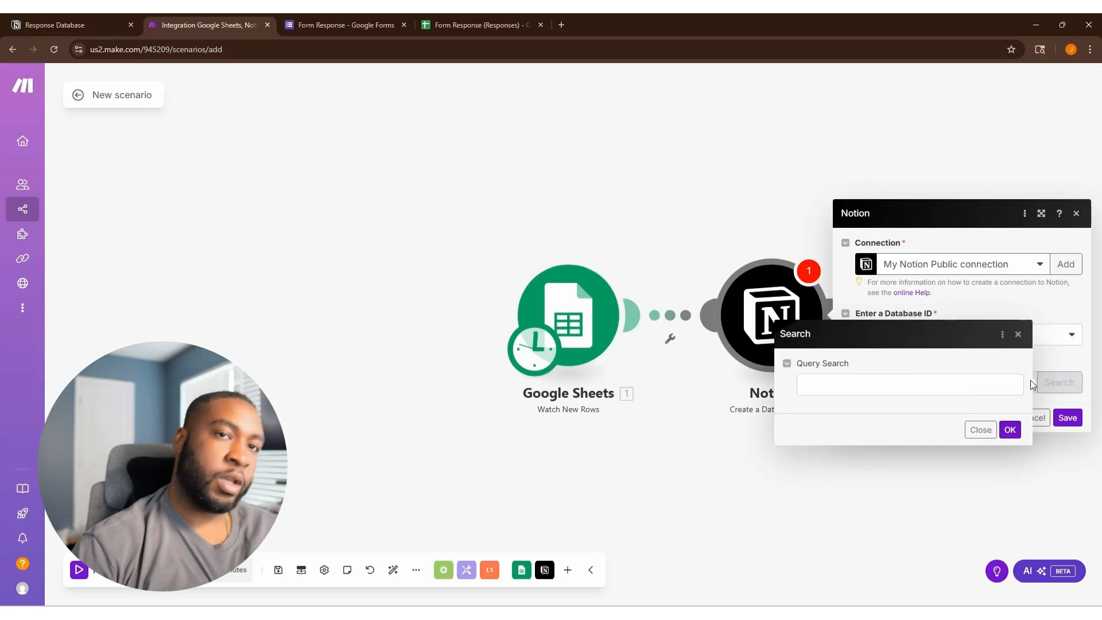
click(1010, 430)
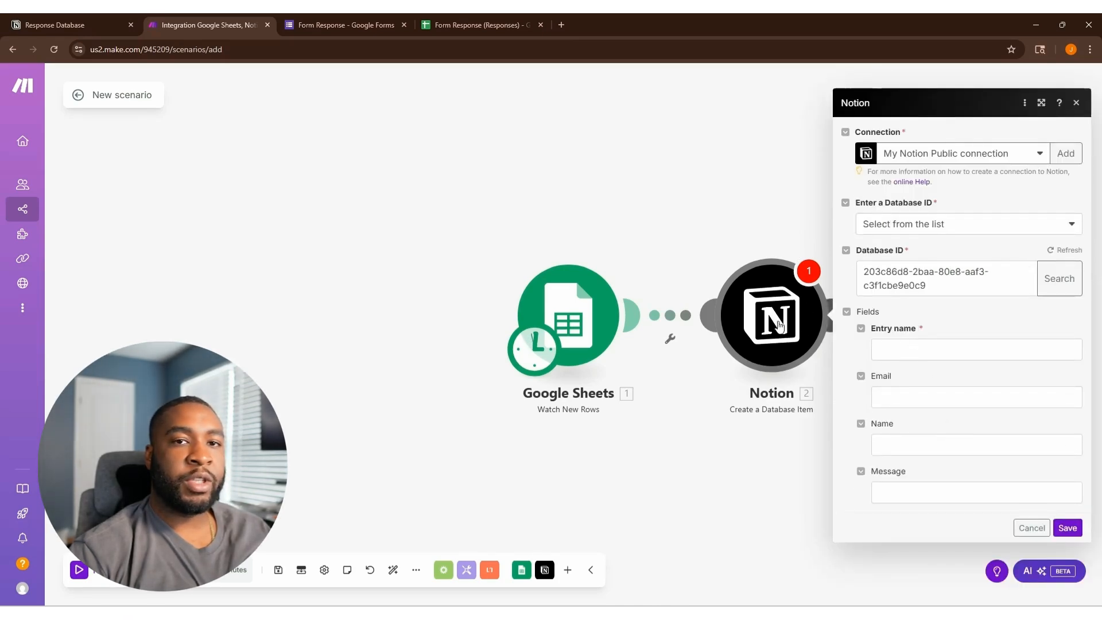
click(919, 349)
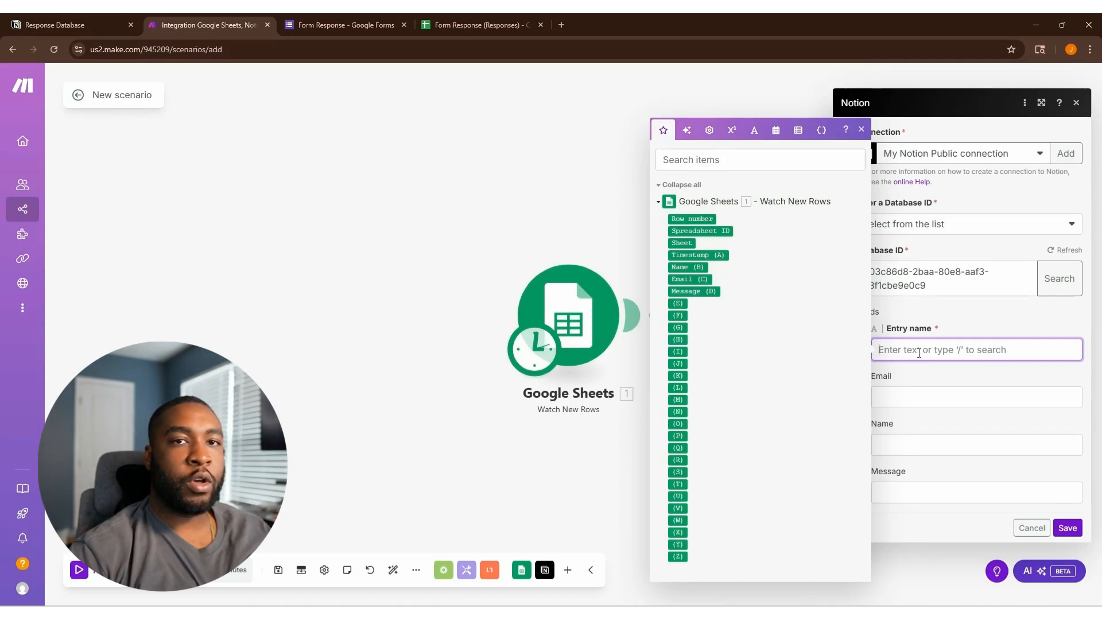
Map Name (B) - Email (C) into Entry name, plus Email, Name and Message (D), and save.
click(684, 268)
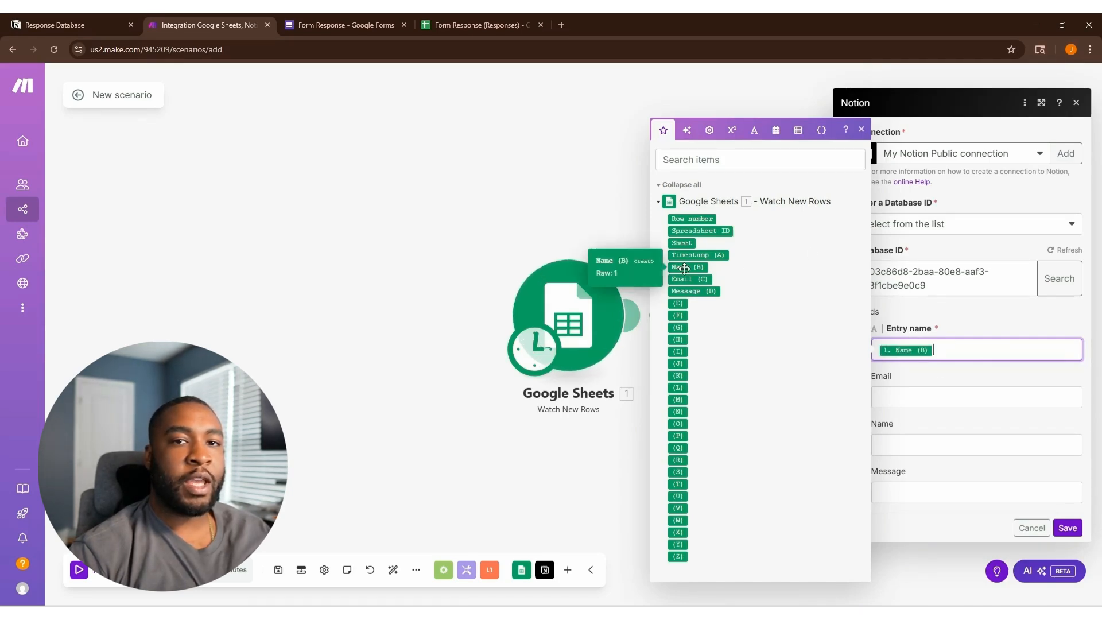
text(-)
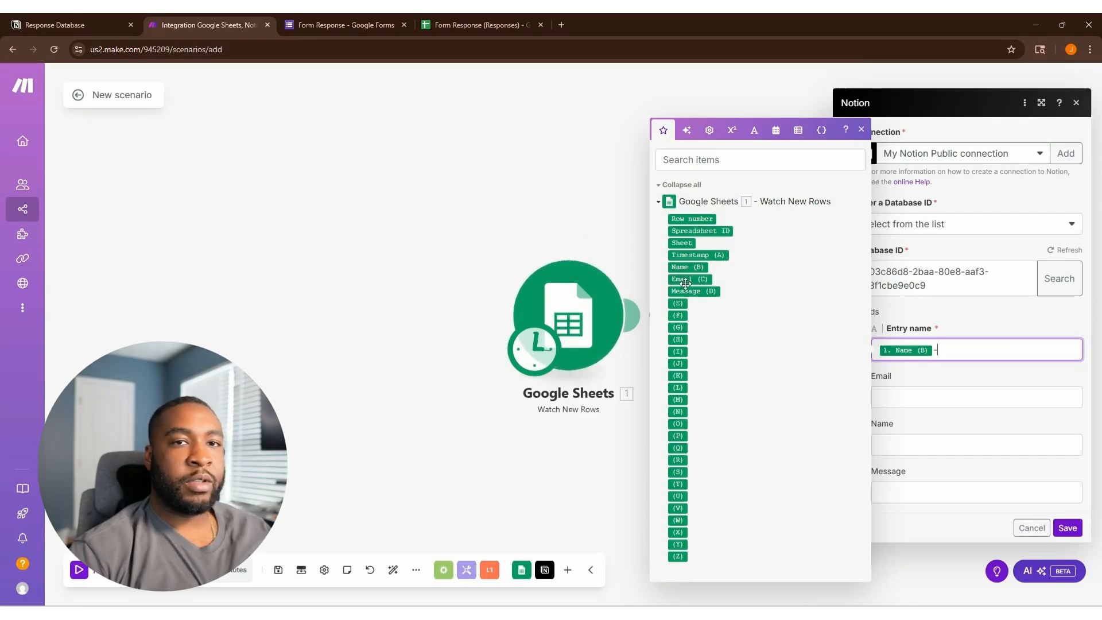
click(687, 279)
click(895, 396)
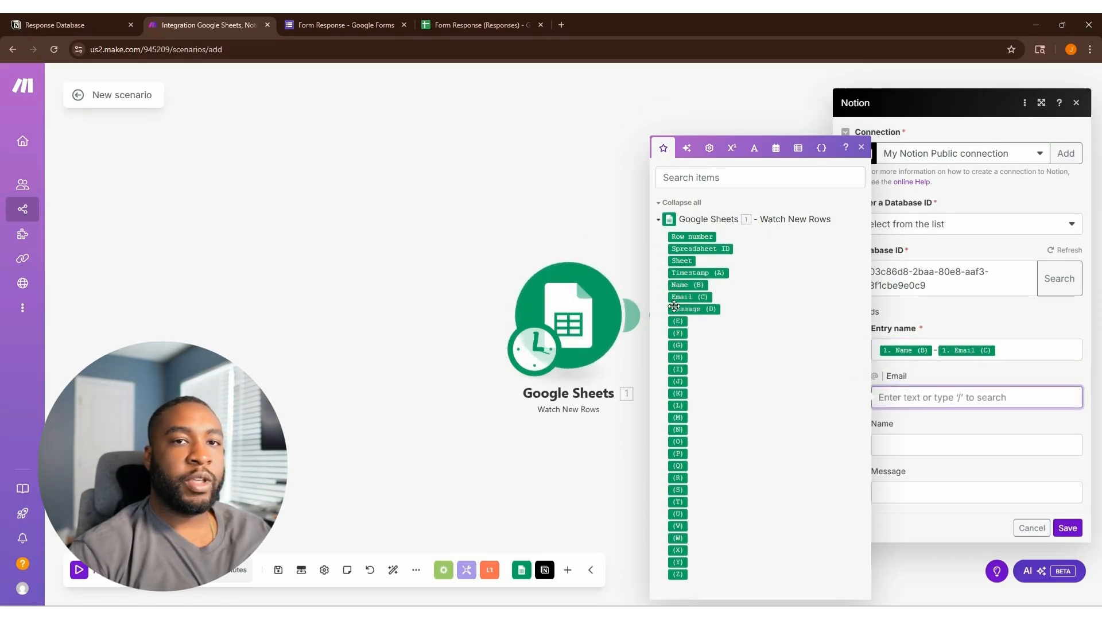
click(692, 297)
click(921, 446)
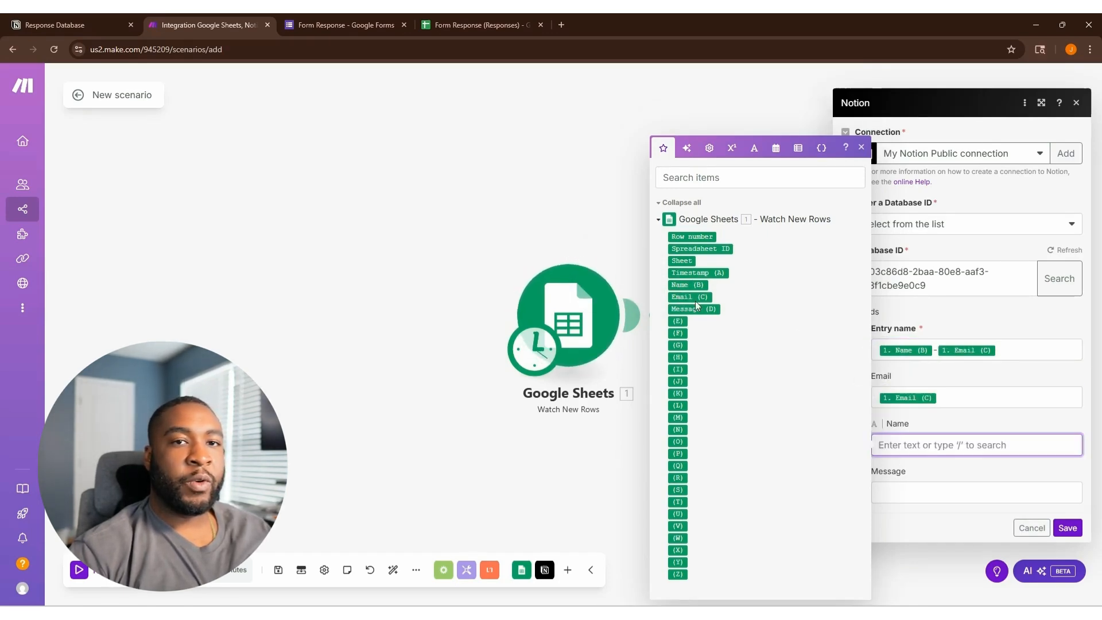
click(683, 285)
click(915, 493)
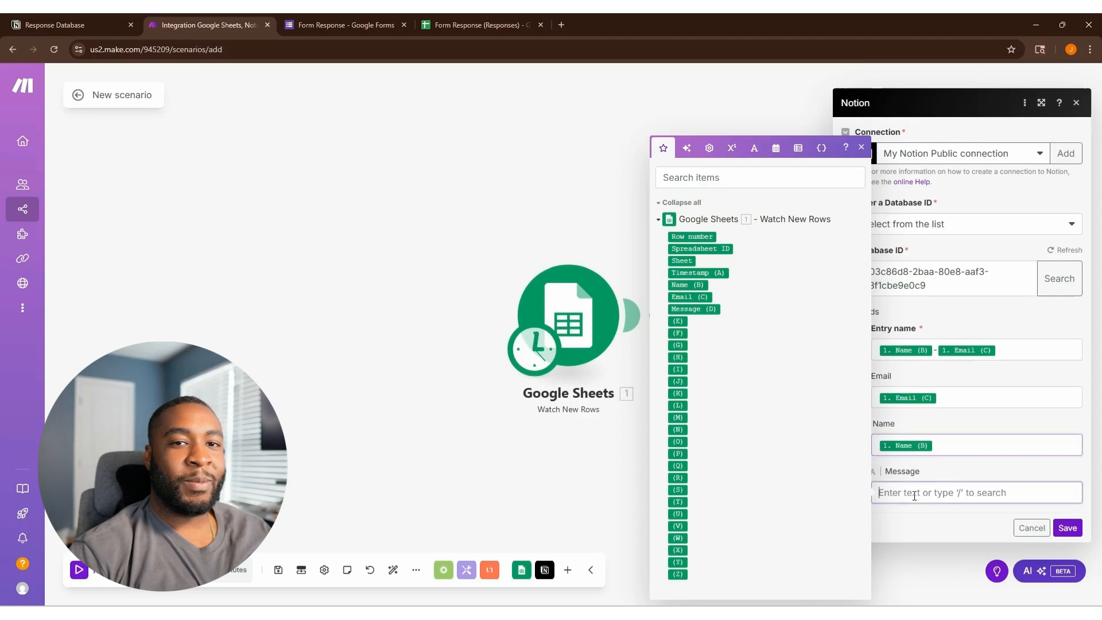
click(694, 309)
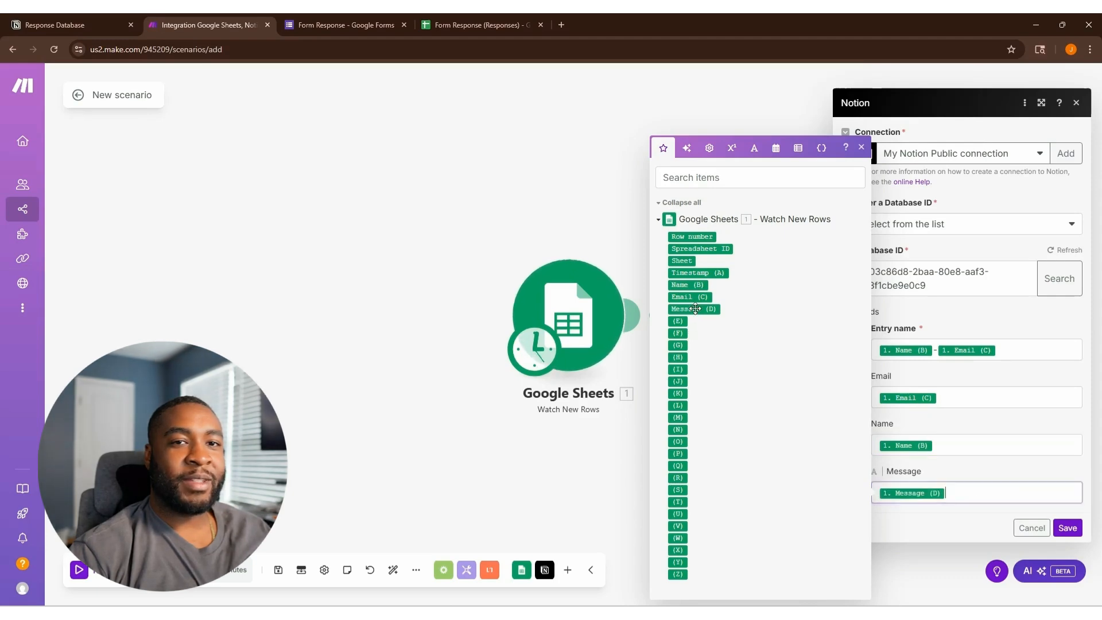
click(1067, 527)
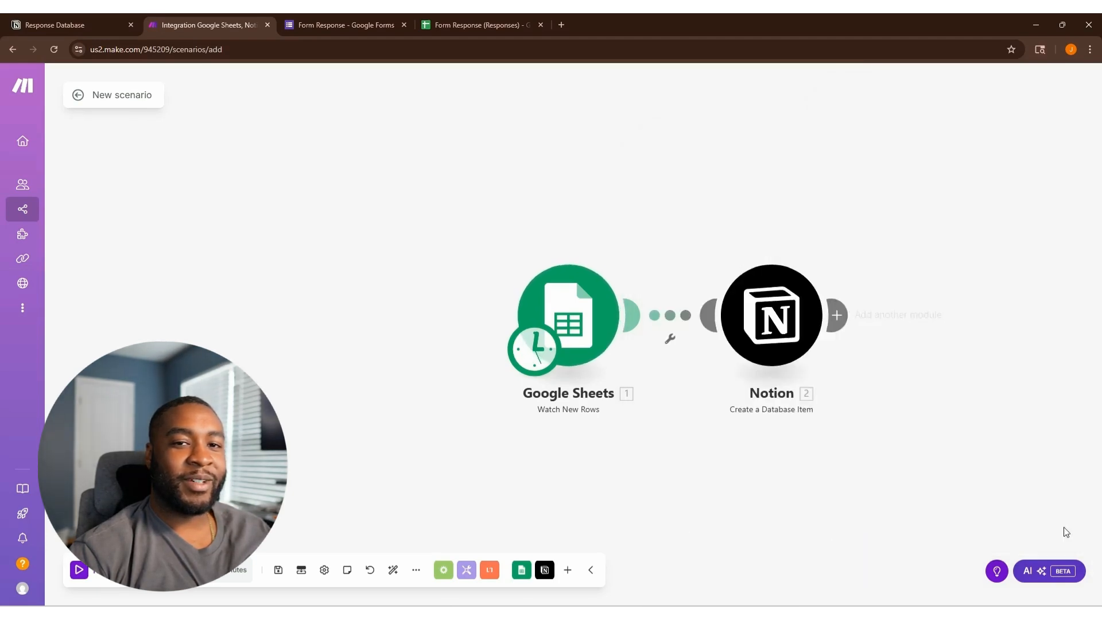
Copy the form's responder link and load the live form in a new tab.
click(315, 21)
click(918, 86)
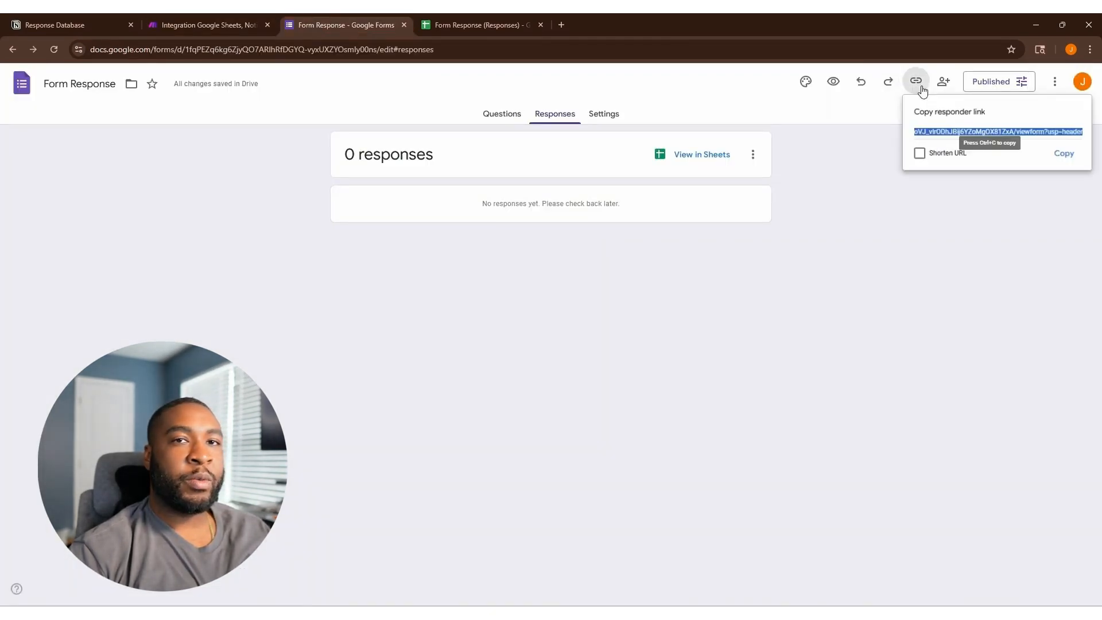
click(1060, 153)
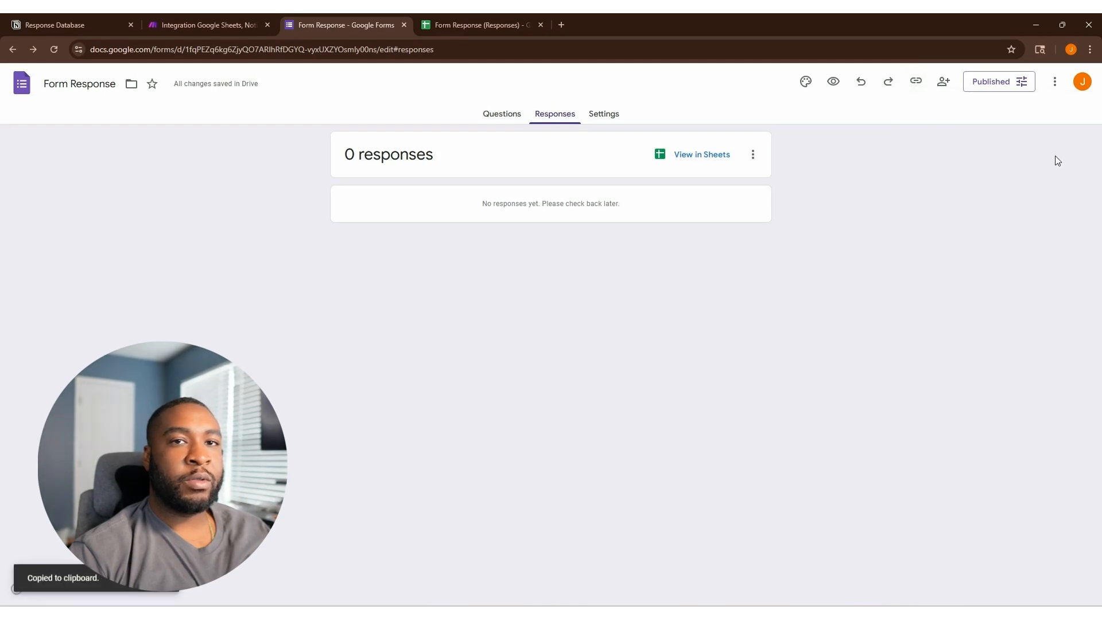
click(563, 23)
key(ctrl+v)
key(Return)
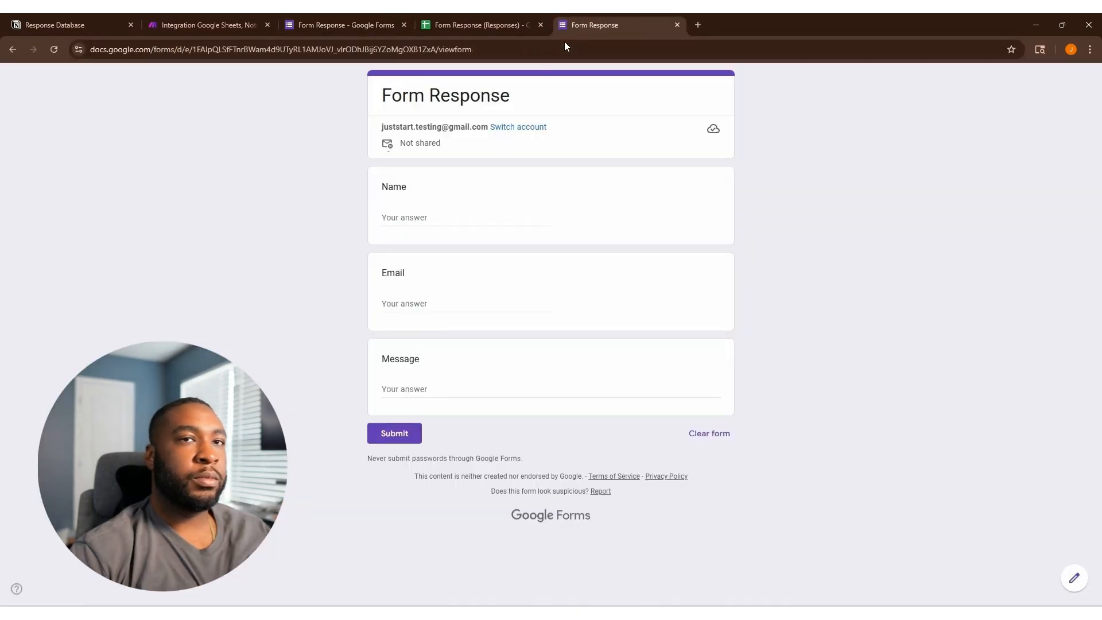
Submit a test response named 'Just Testing' with a test e-mail and message 'hello world!'.
click(421, 218)
text(Jus)
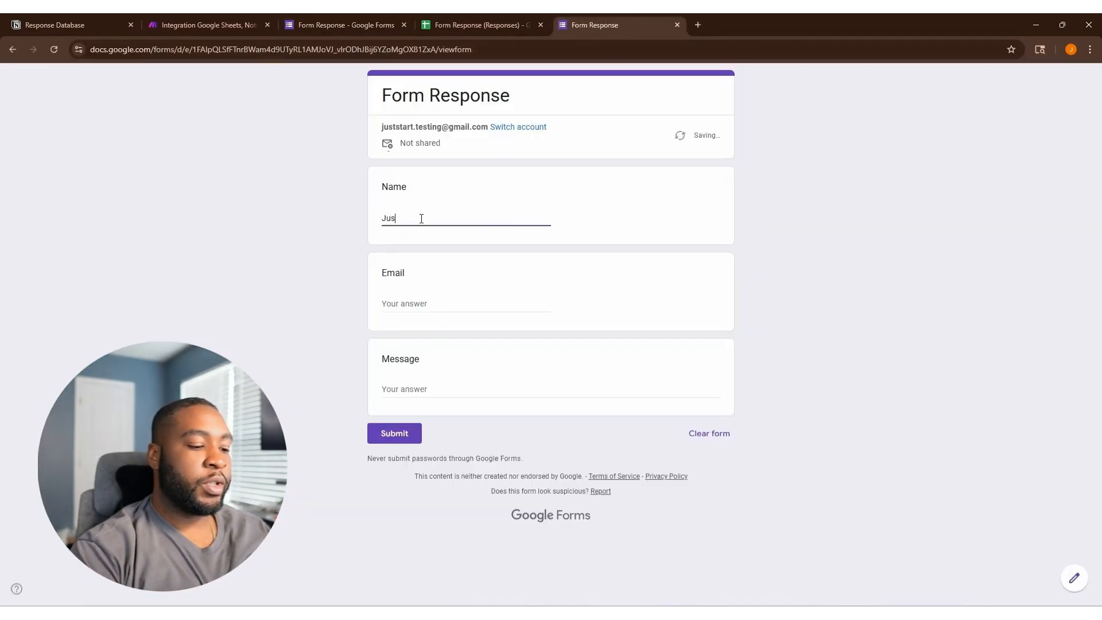
text(t Testing)
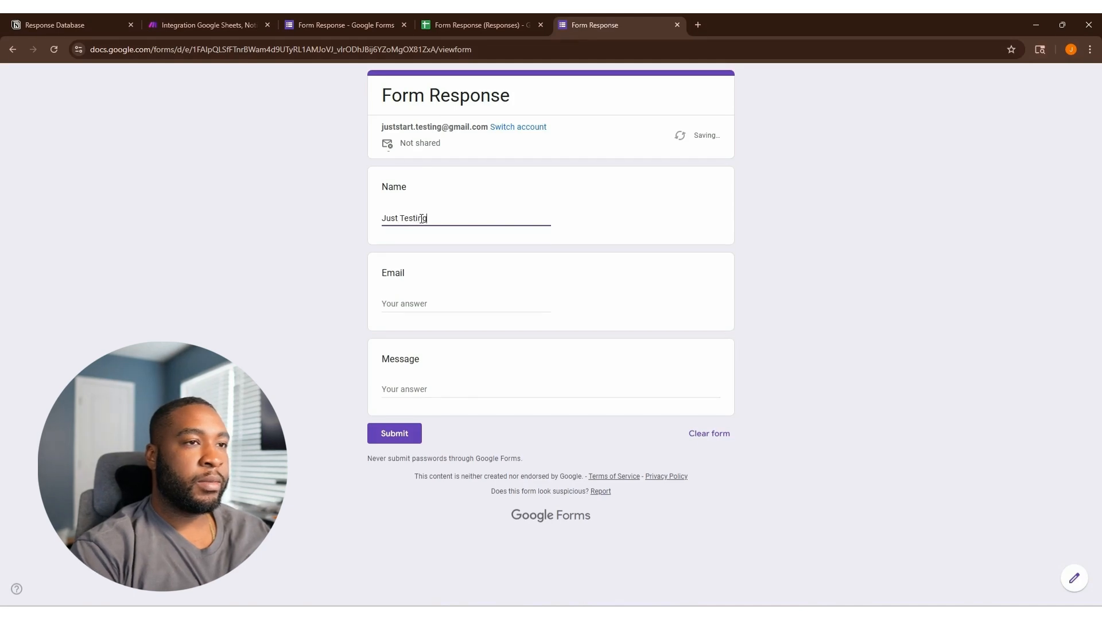
click(415, 307)
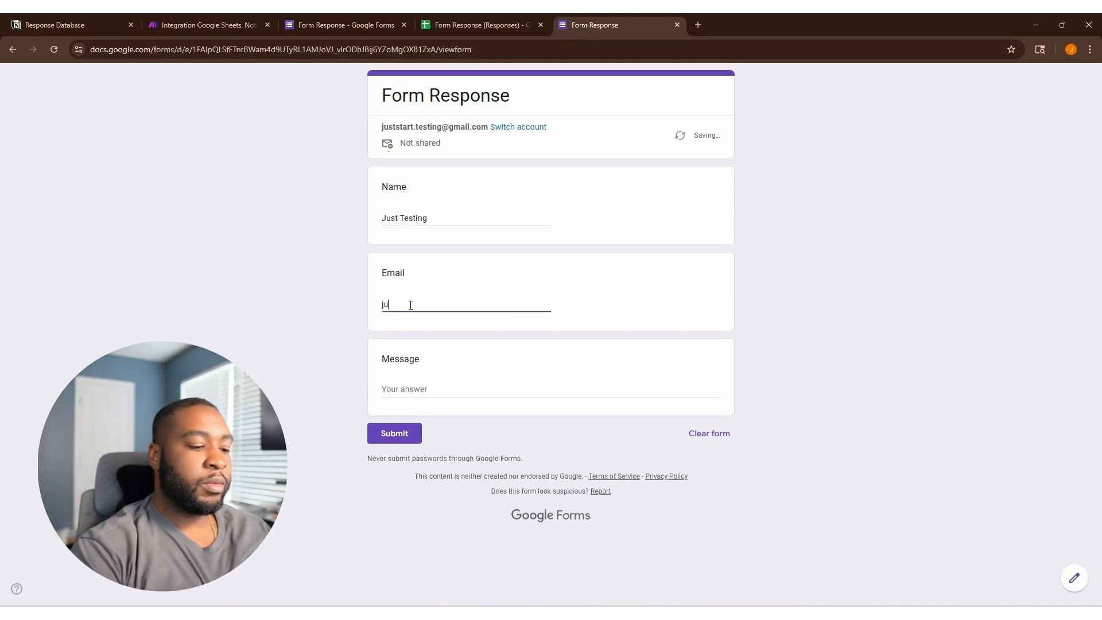
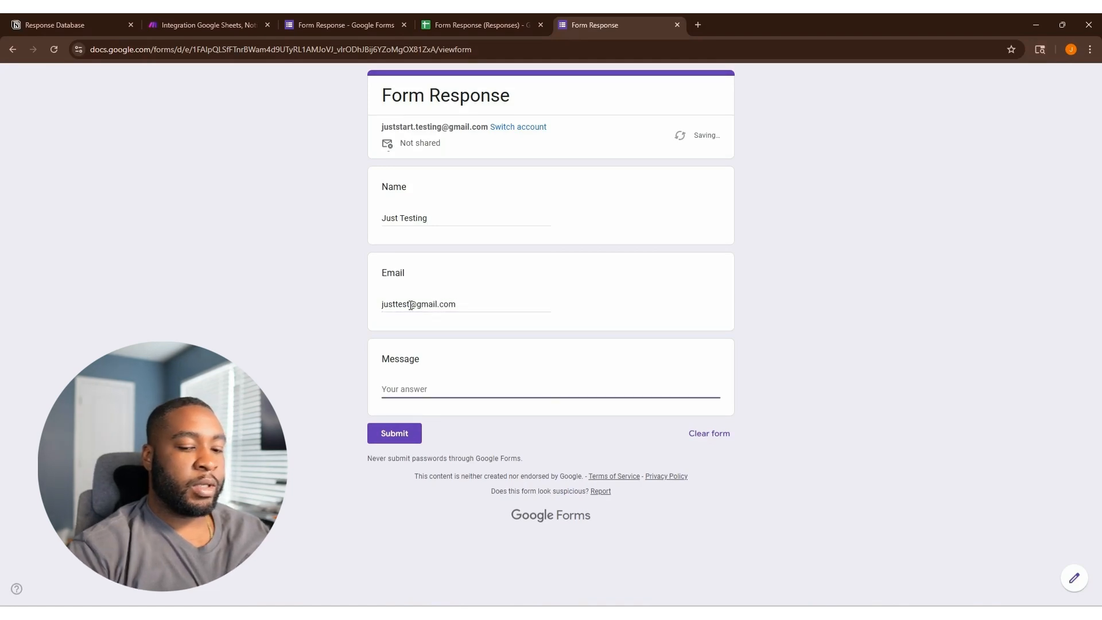
text(hello world!)
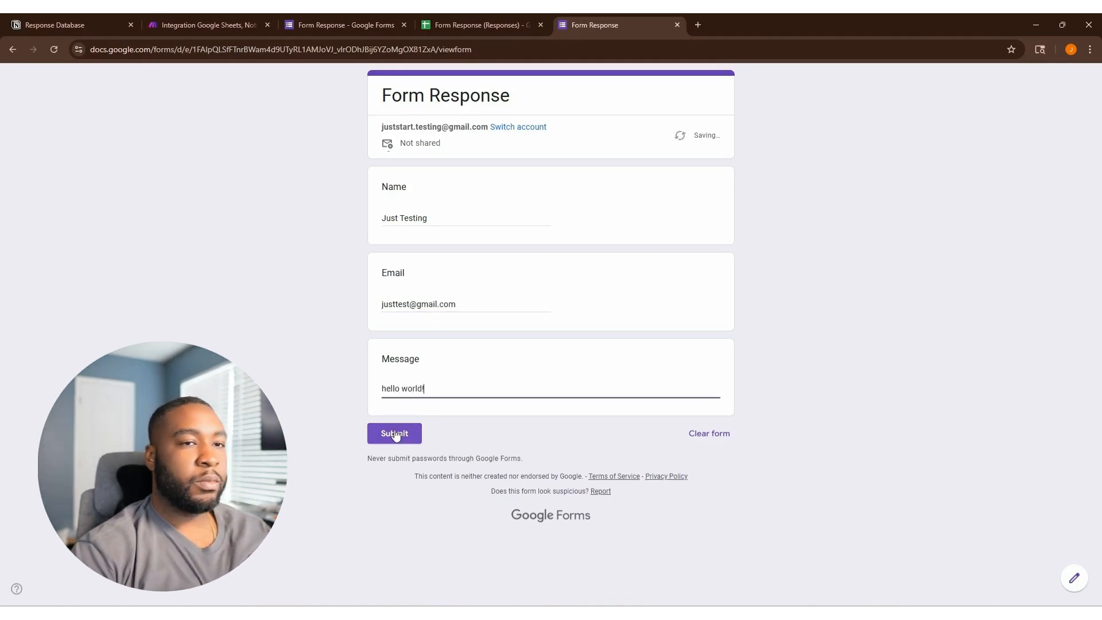
click(394, 431)
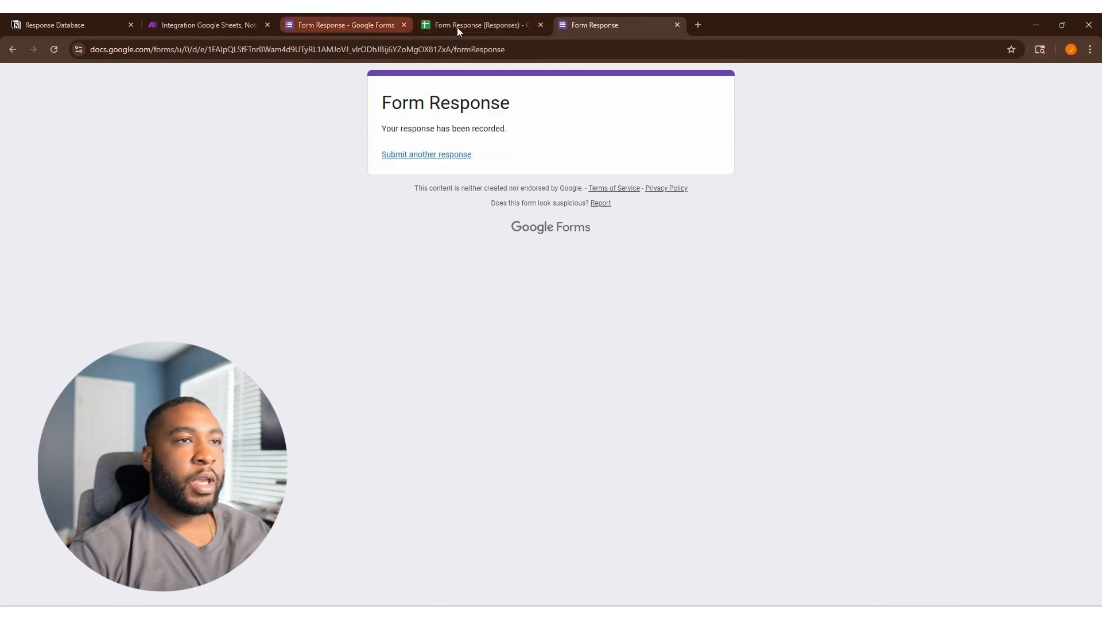
Check the test row in the Form Response (Responses) sheet, then view the Make scenario's run.
click(475, 26)
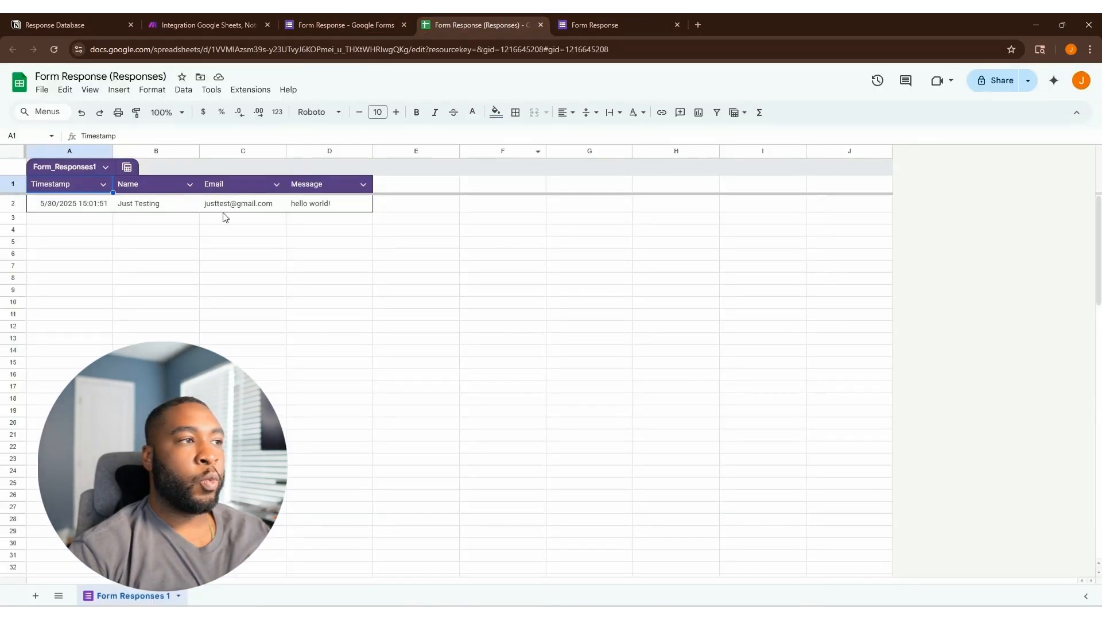
click(591, 25)
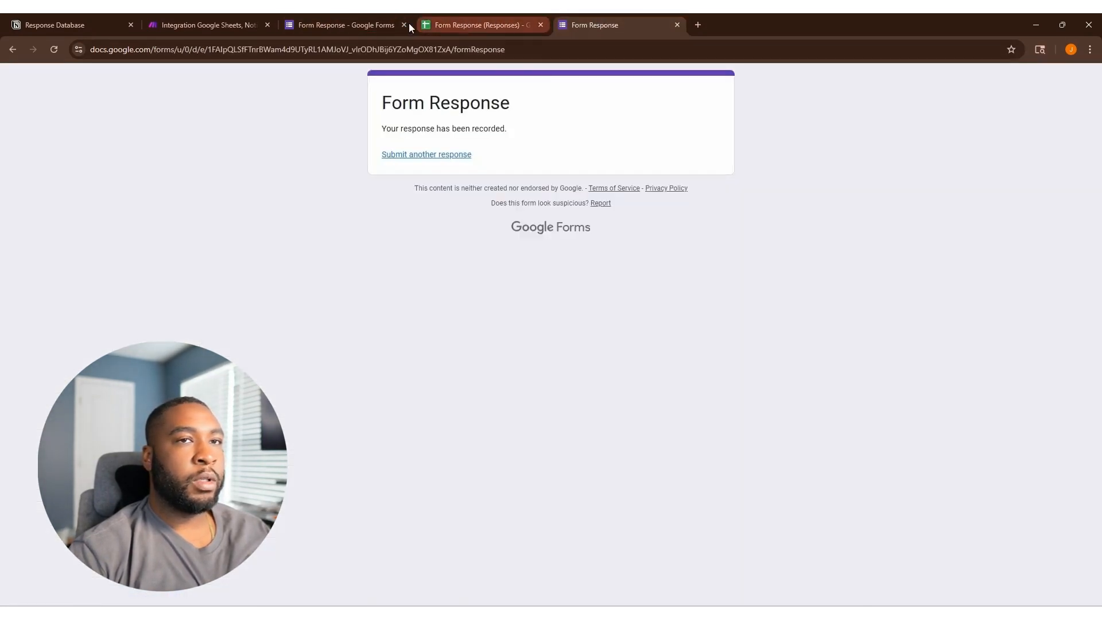
click(204, 25)
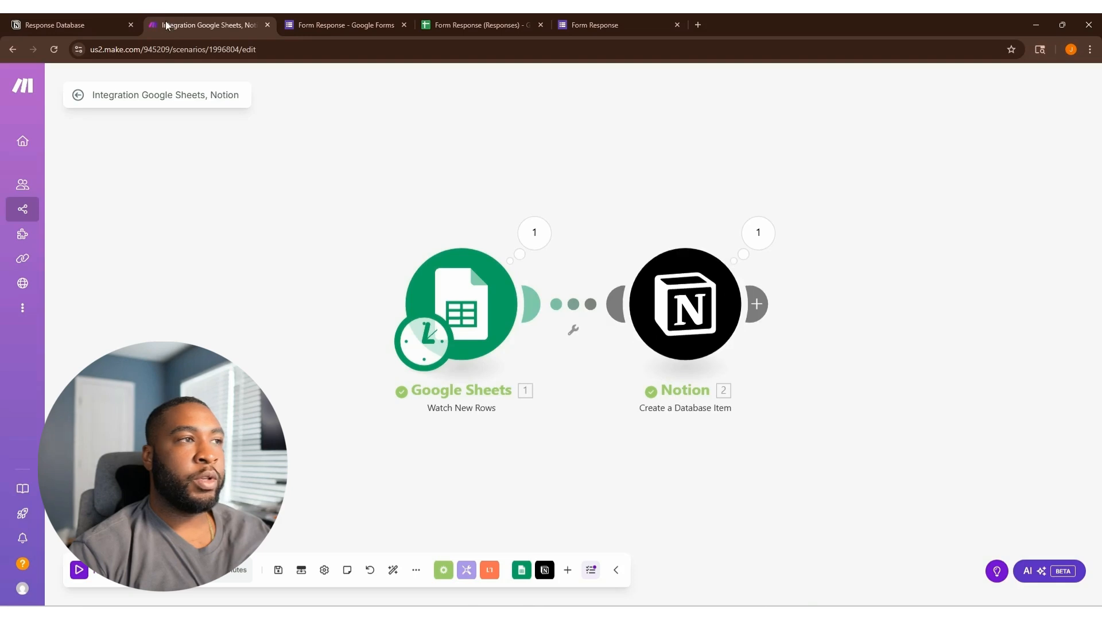
Switch to the Notion Response Database to confirm the test entry with its 'hello world!' message.
click(94, 25)
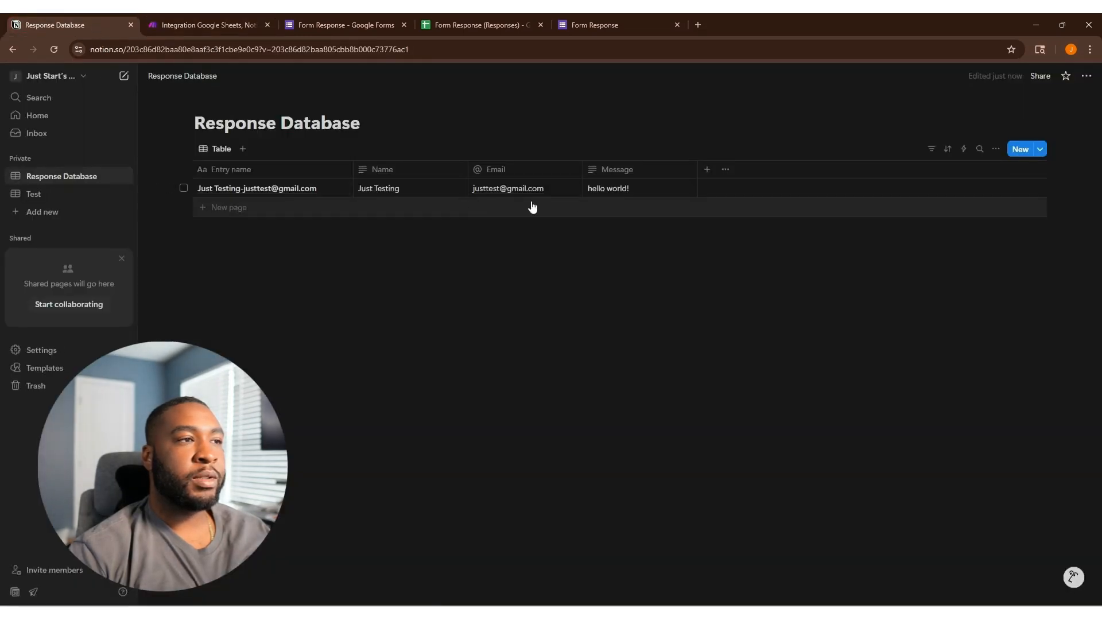